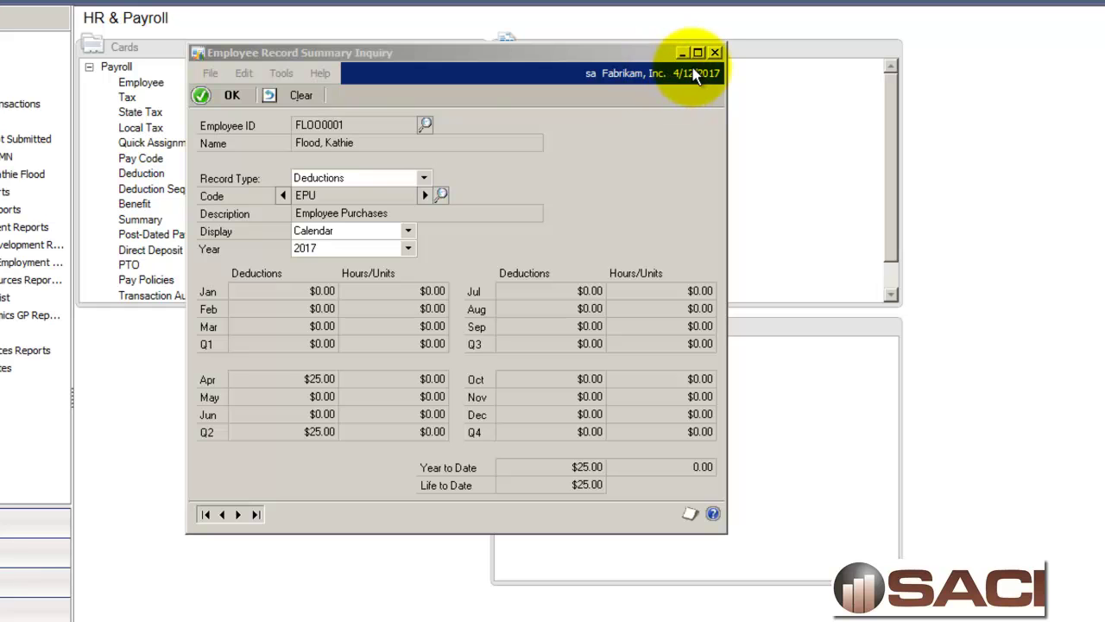
Close the record summary inquiry and bring up the same employee in Employee Pay Code Maintenance
click(239, 93)
click(239, 93)
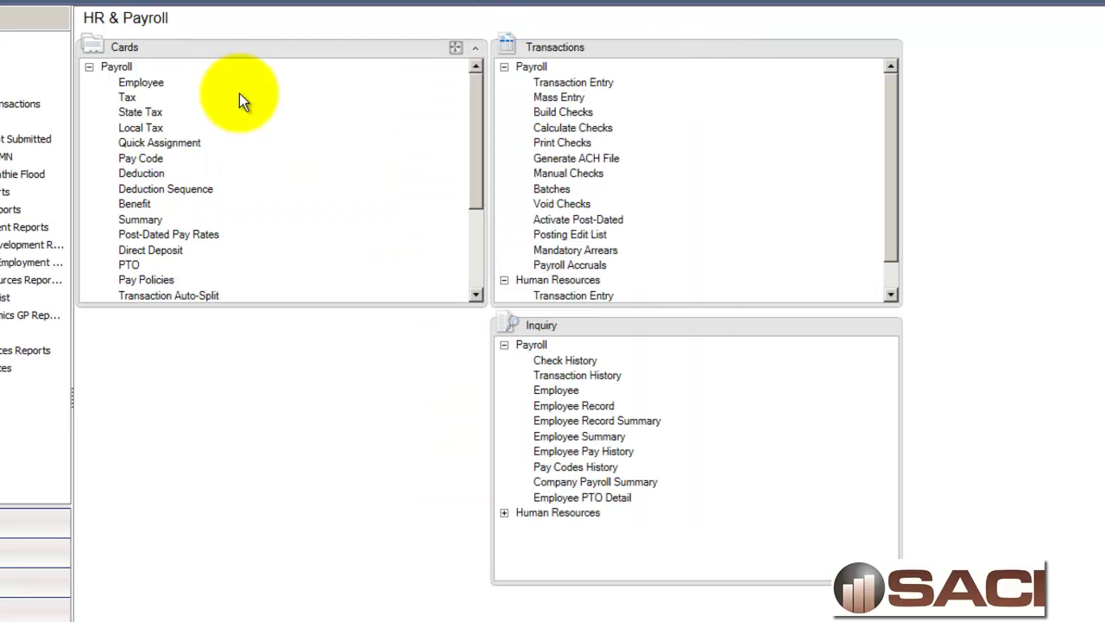
click(147, 156)
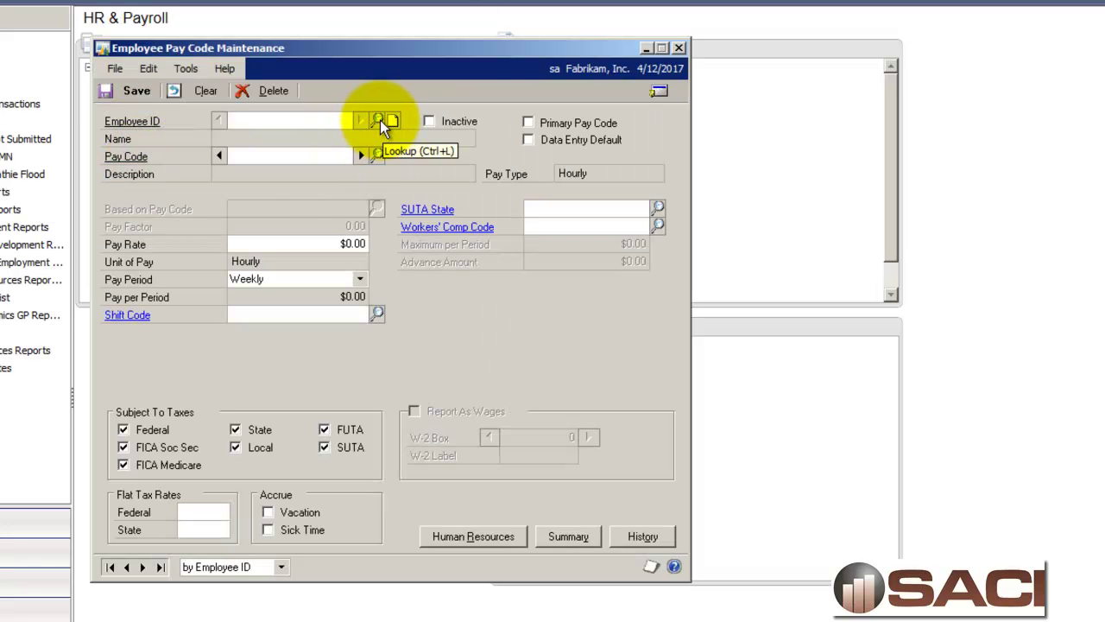
click(380, 120)
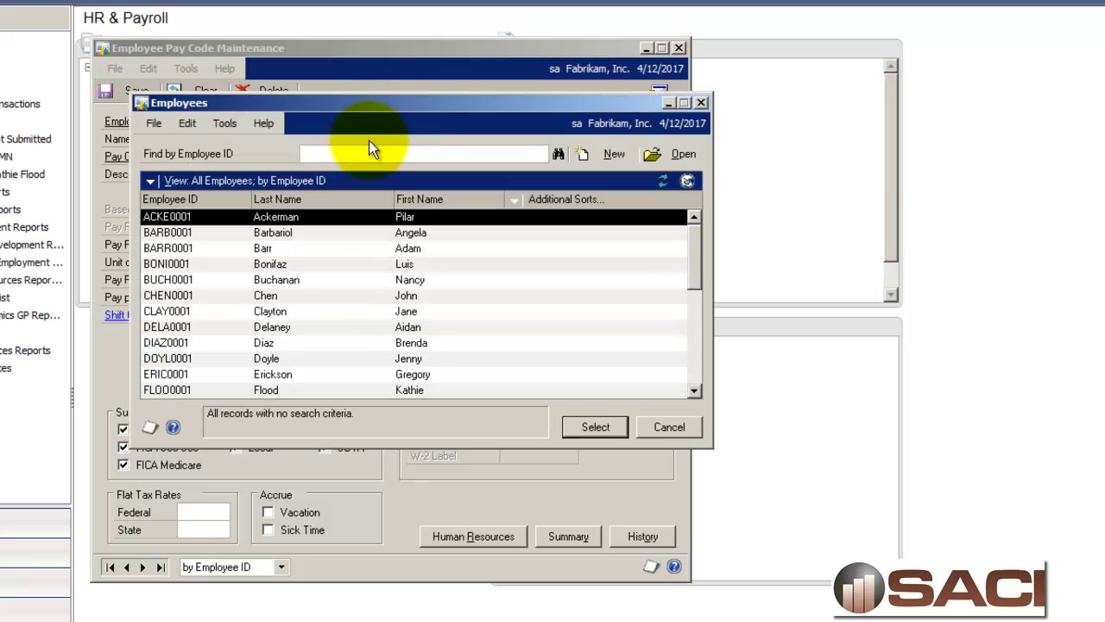
click(367, 152)
scroll(366, 149, down, 4)
key(Return)
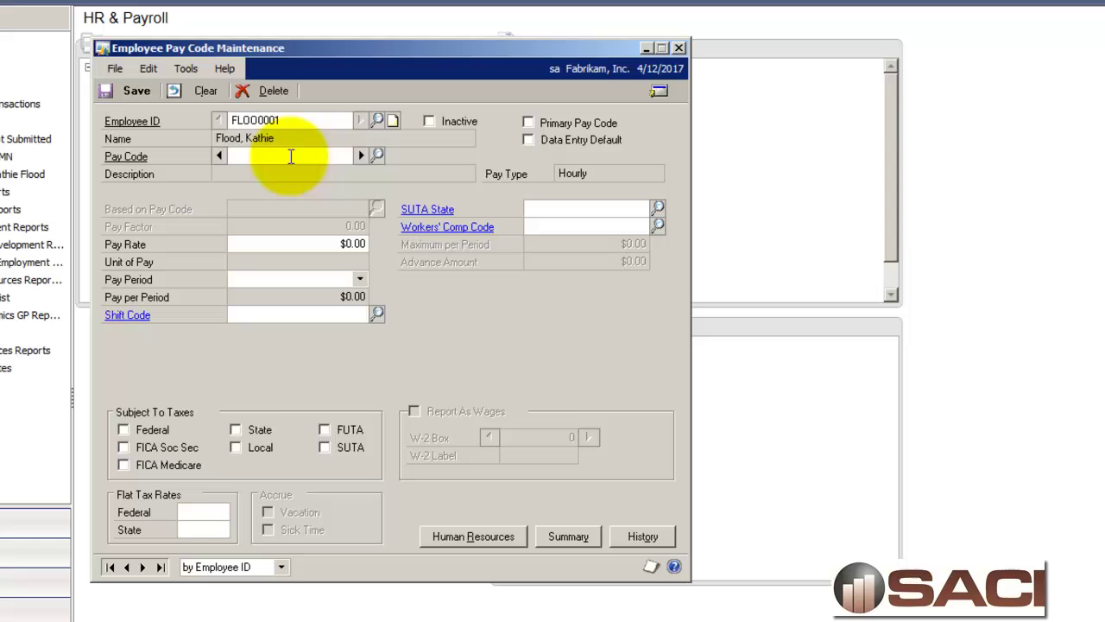
Review the employee's ADJ (Adjustments & Corrections) pay code setup and close the pay code card
click(378, 156)
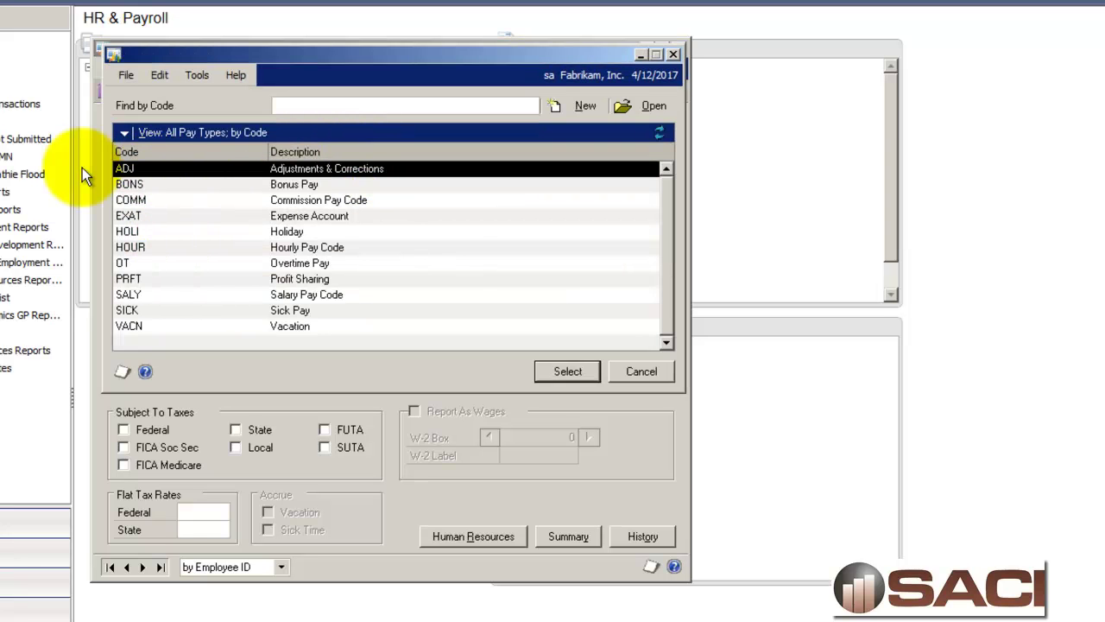
double_click(196, 168)
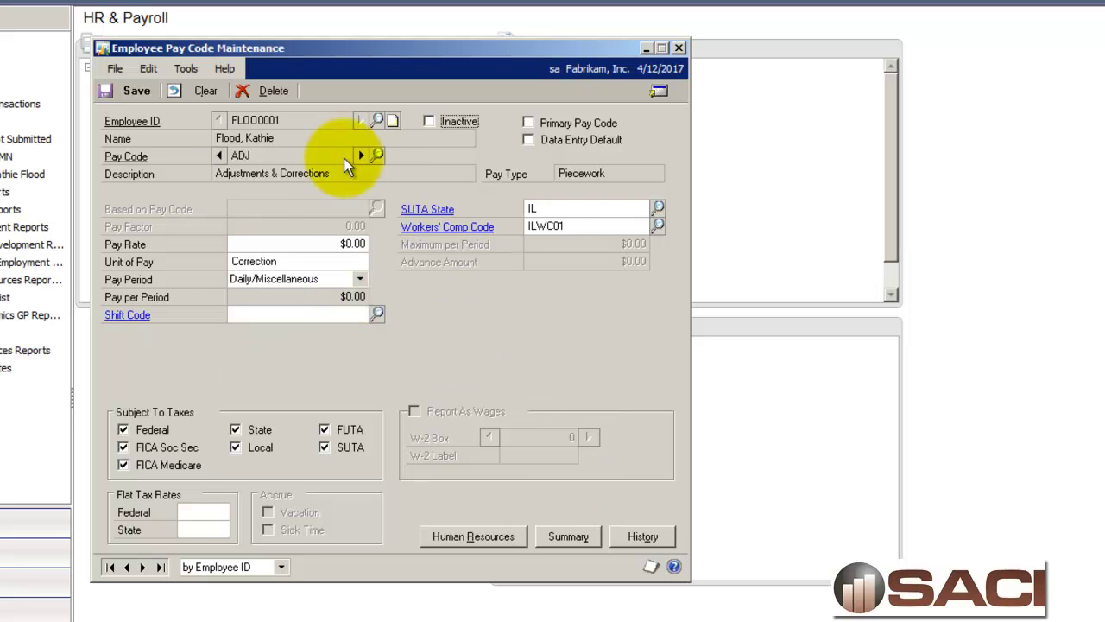
click(680, 48)
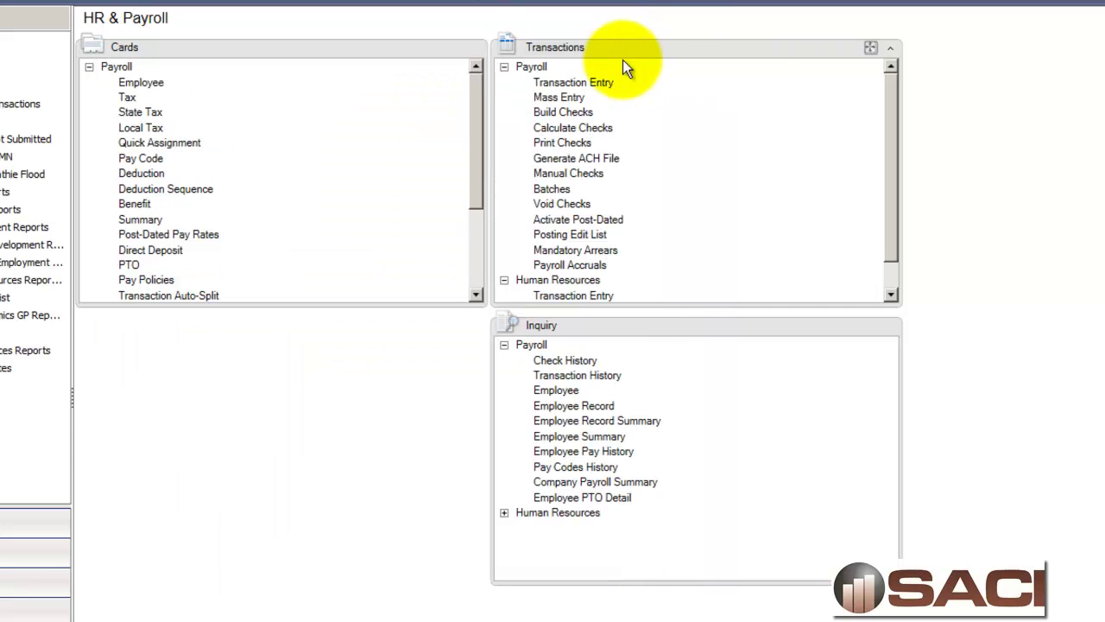
Open the regular Payroll Transaction Entry window and create and save a new batch with a first name as its Batch ID
click(567, 83)
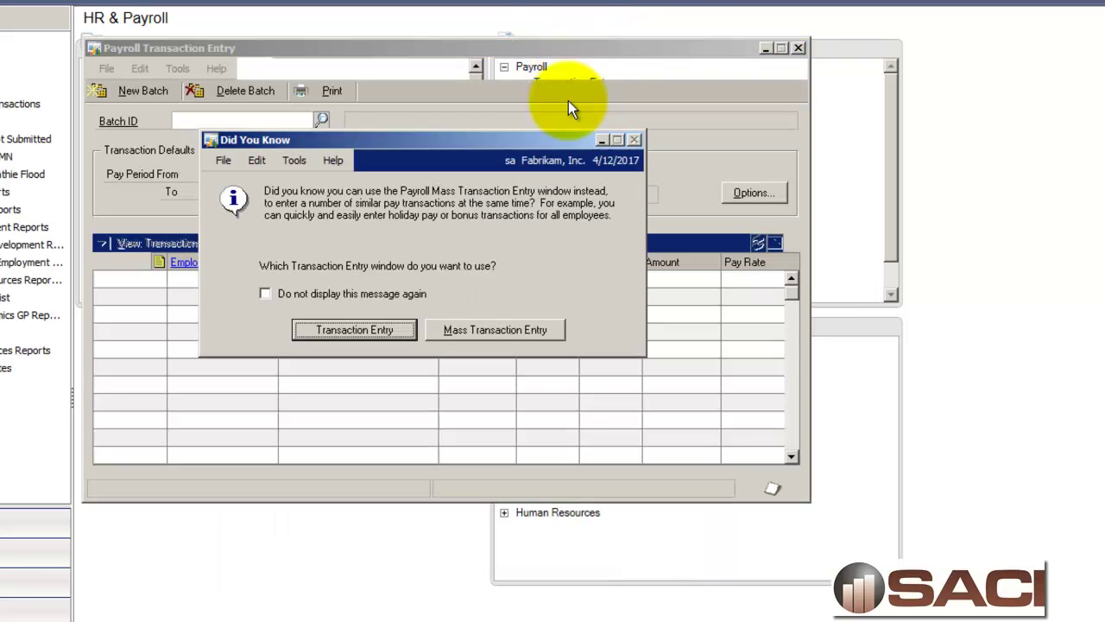
click(374, 332)
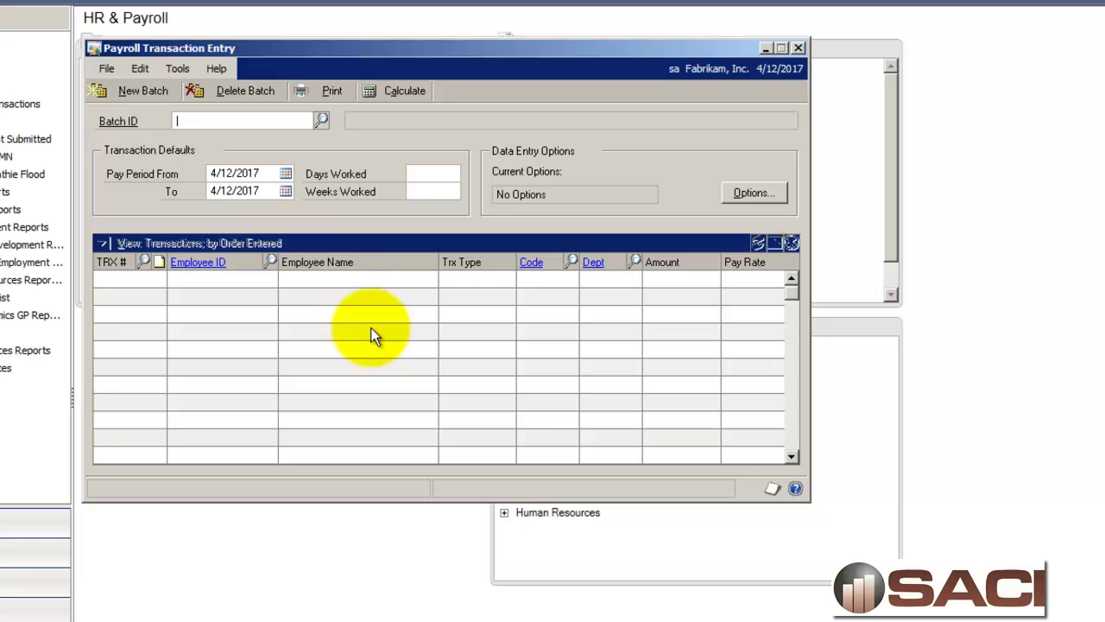
text(BELINDA)
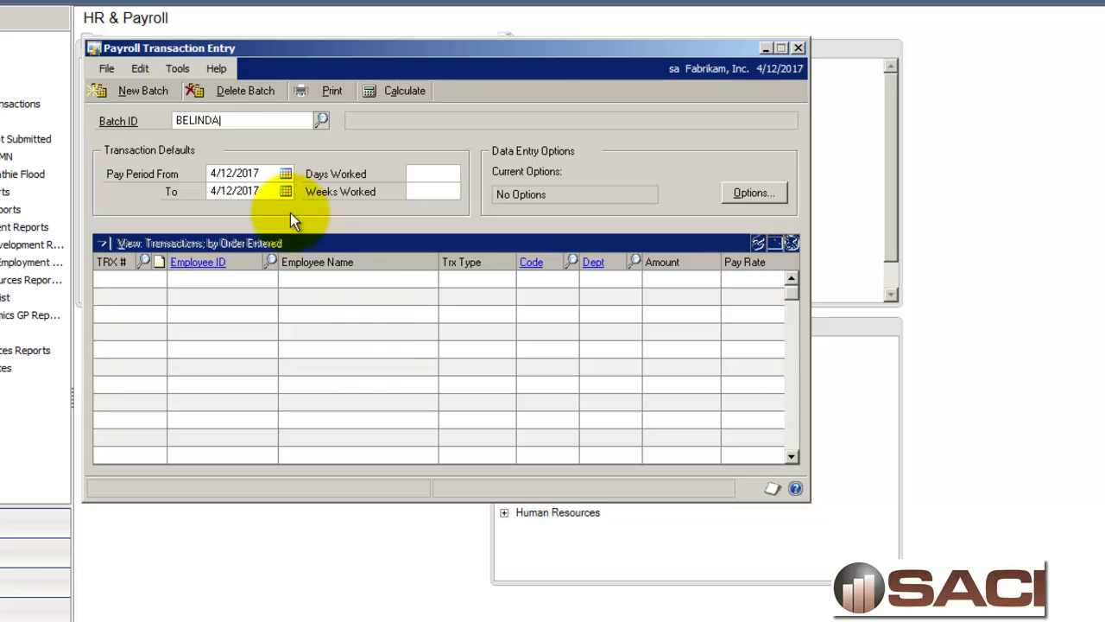
key(Tab)
key(Return)
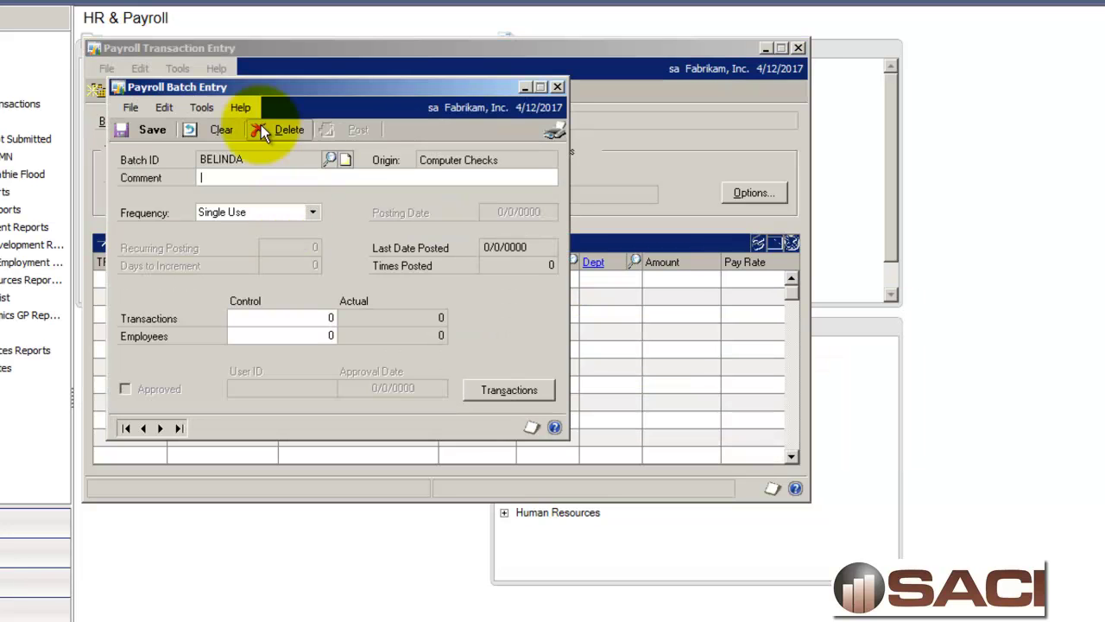
click(147, 130)
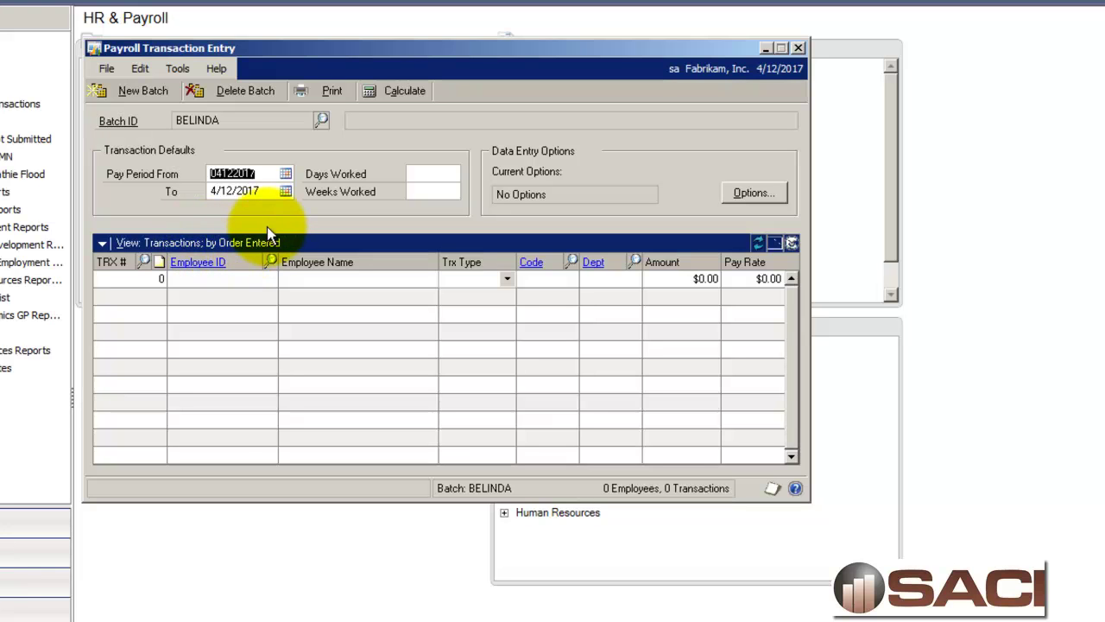
Set the batch's default pay period from 4/1/2017 to 4/12/2017, leaving days and weeks worked at zero
text(4/1)
key(Tab)
key(BackSpace)
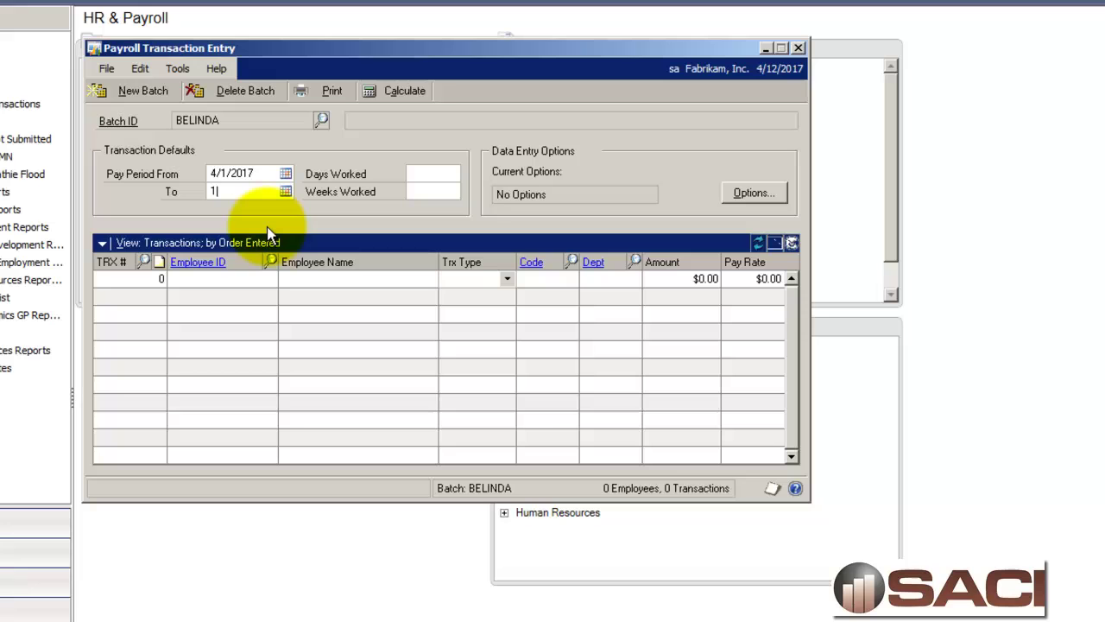
text(0412)
key(Tab)
key(Tab)
key(Tab)
Add a Pay Code transaction for the same employee with code ADJ and an amount of 1.00
click(250, 285)
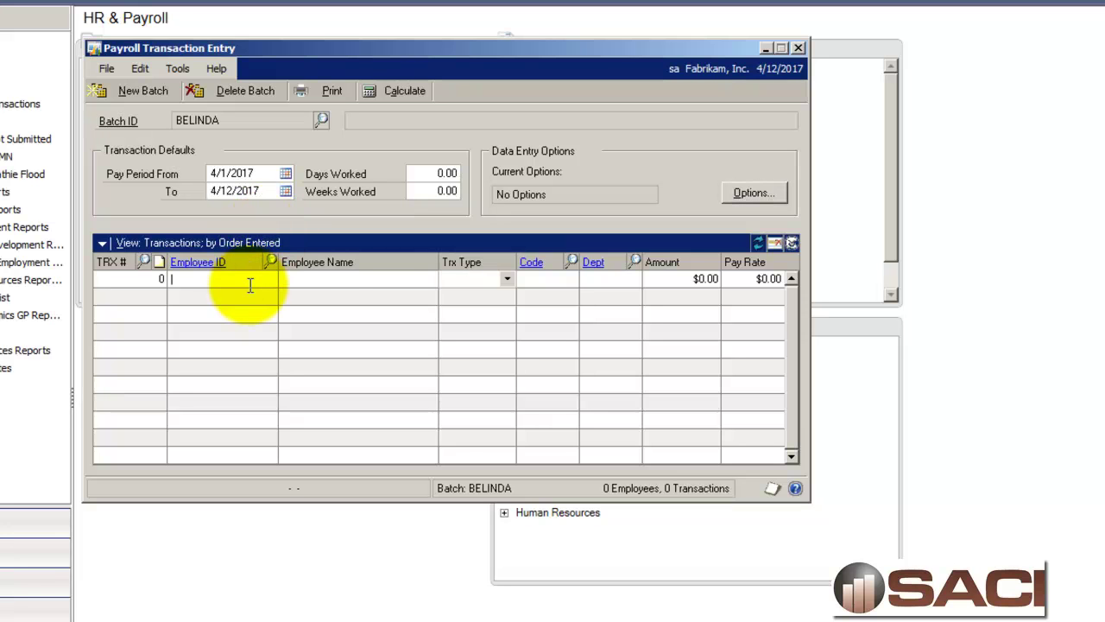
text(FL)
key(Tab)
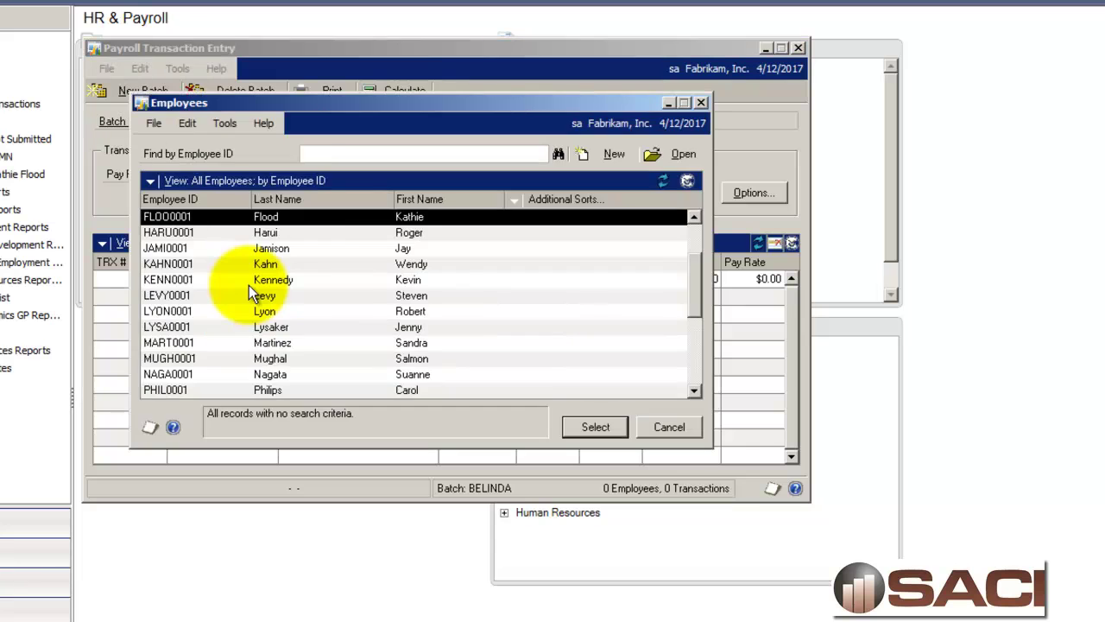
key(Return)
key(Tab)
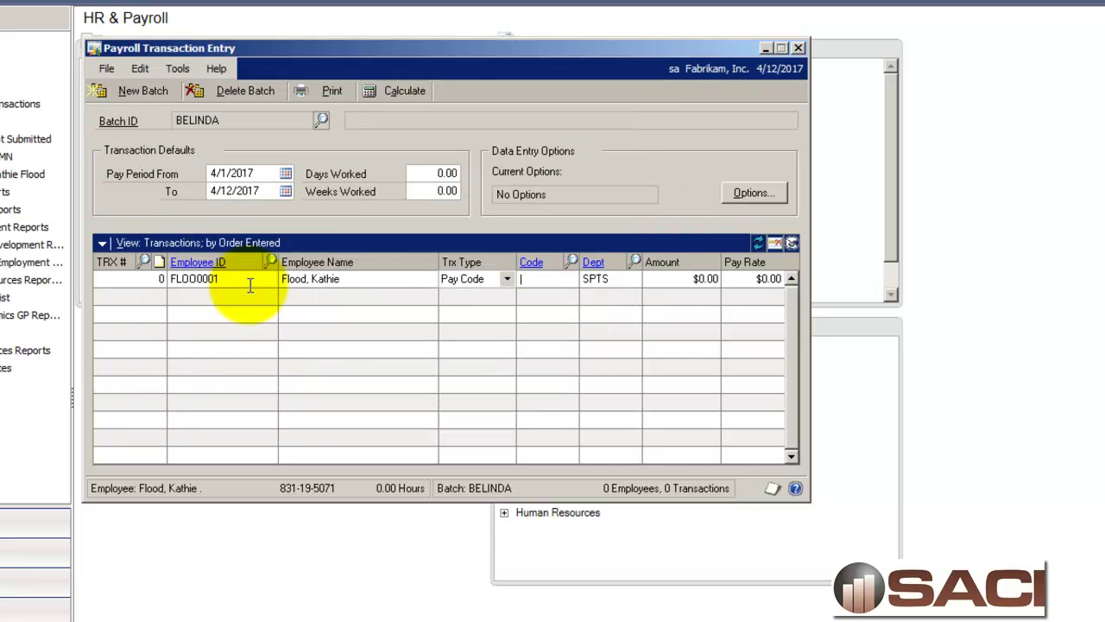
key(ctrl+l)
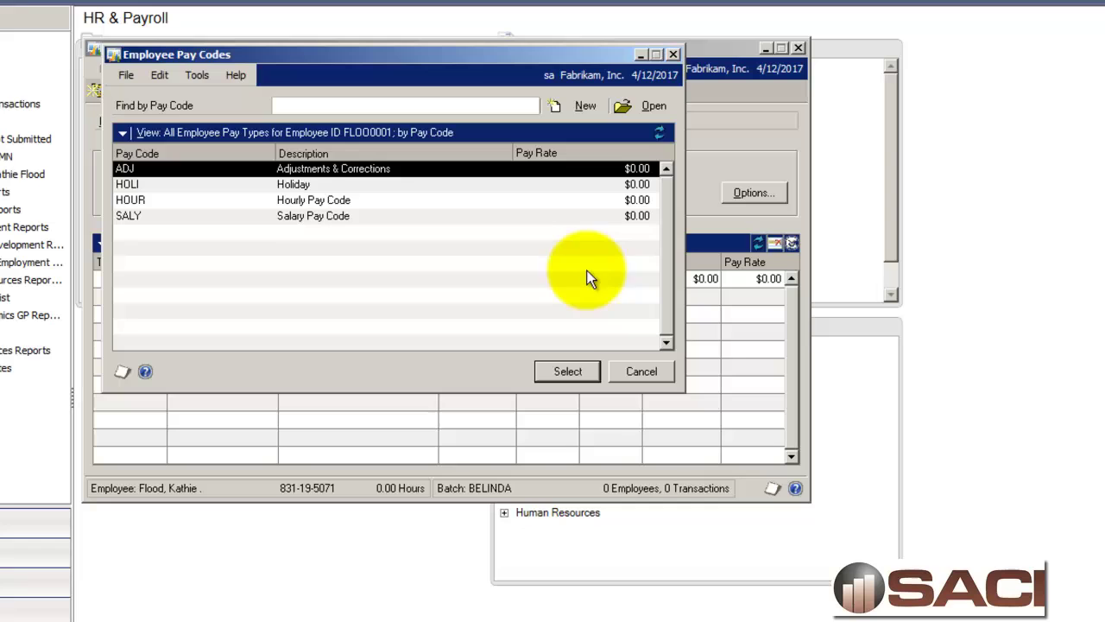
click(555, 374)
key(Tab)
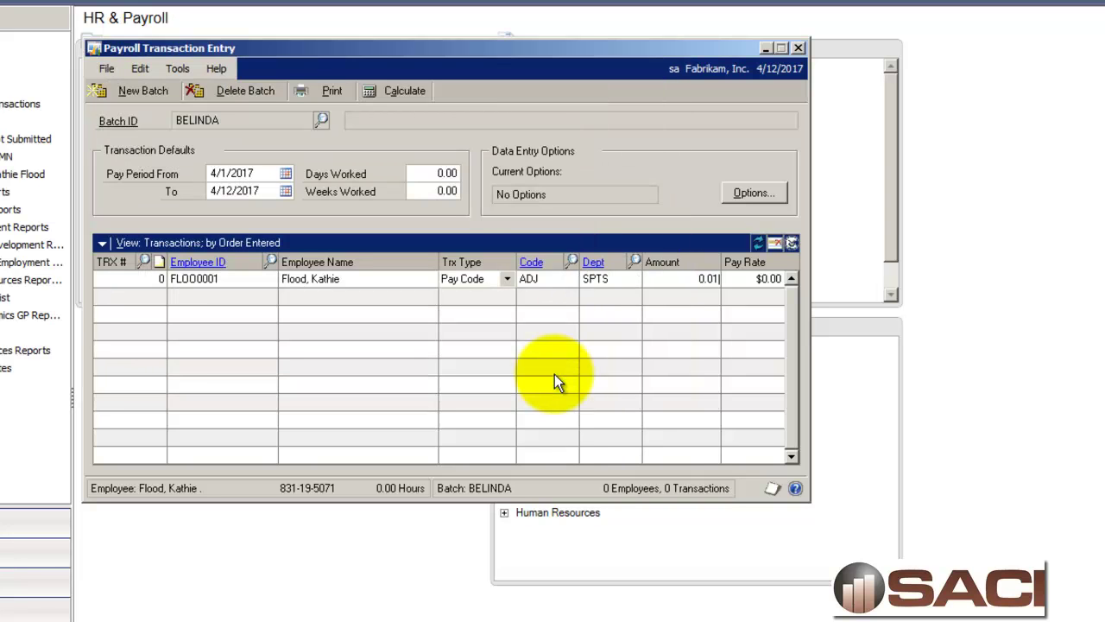
text(1)
key(Tab)
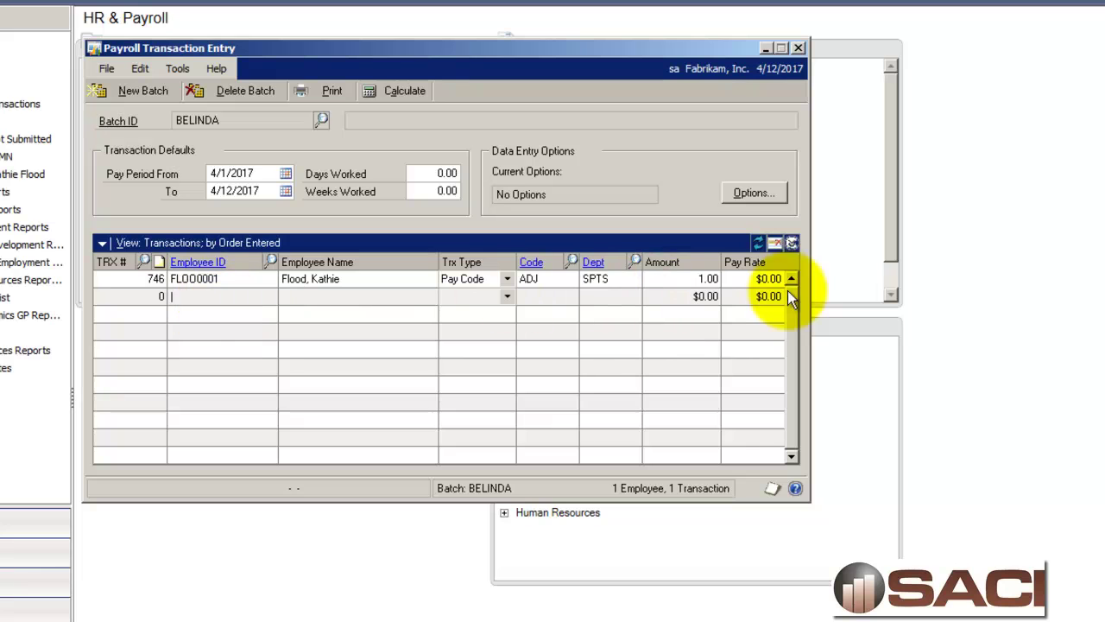
Start a second transaction line for the same employee with transaction type Deduction and code EPU
click(267, 261)
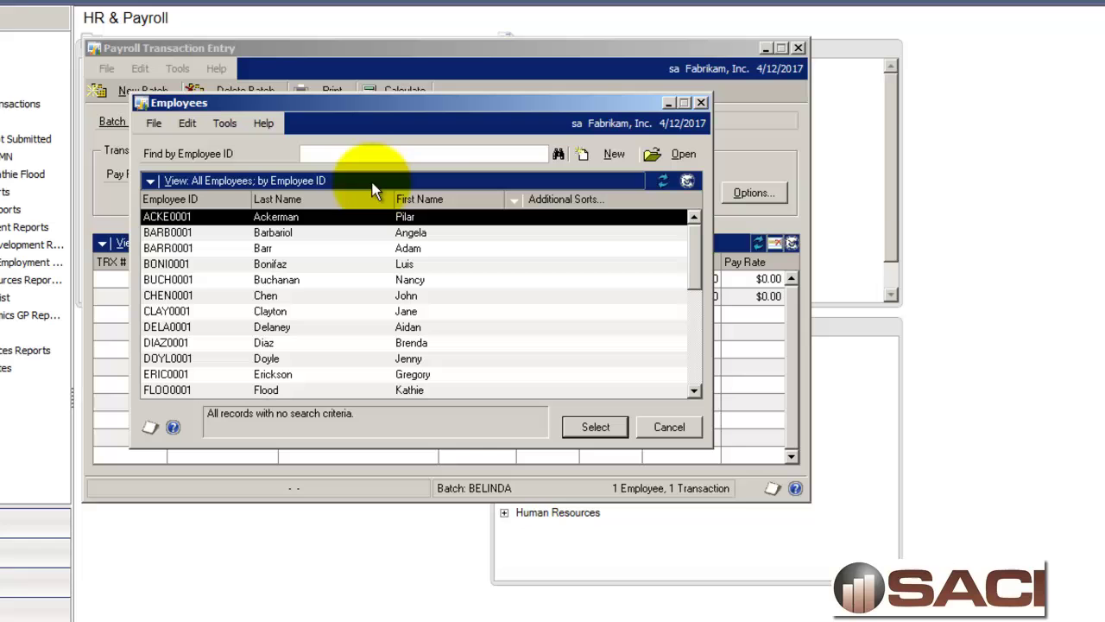
click(357, 154)
text(fl)
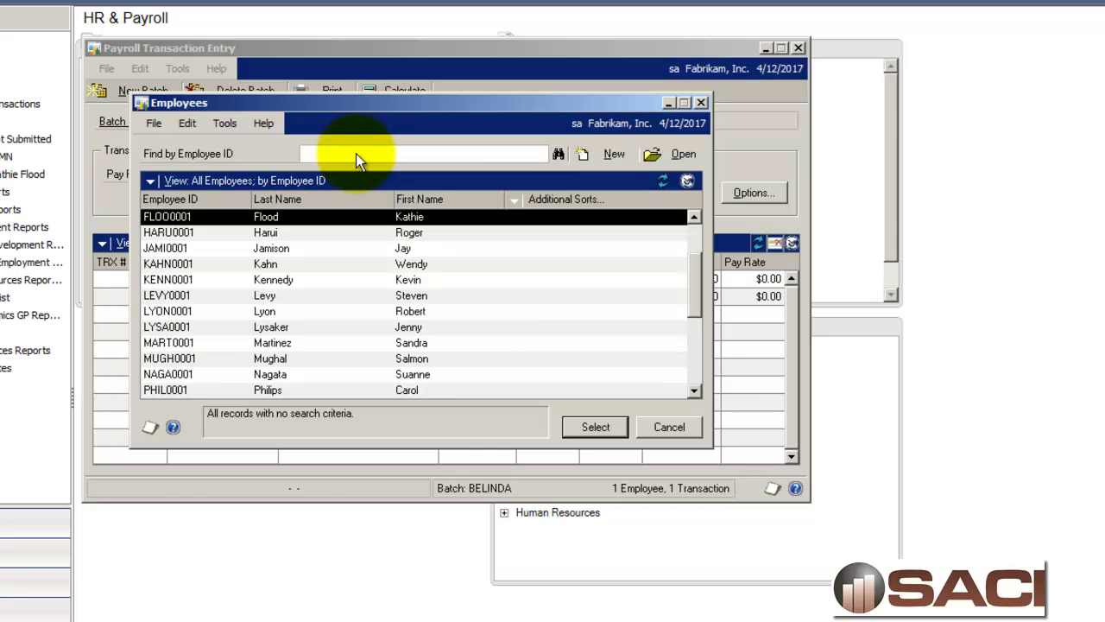
key(Return)
key(alt+Down)
key(Down)
key(Tab)
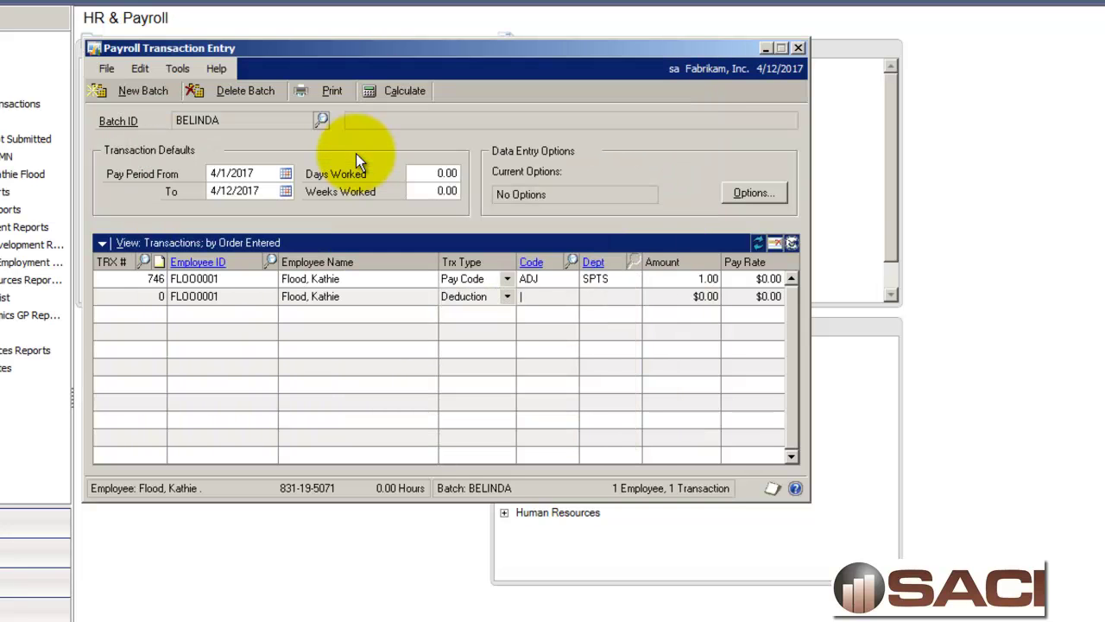
key(ctrl+l)
key(Return)
Review the employee's EPU deduction setup and record the deduction transaction with an amount of -$25.00
click(533, 265)
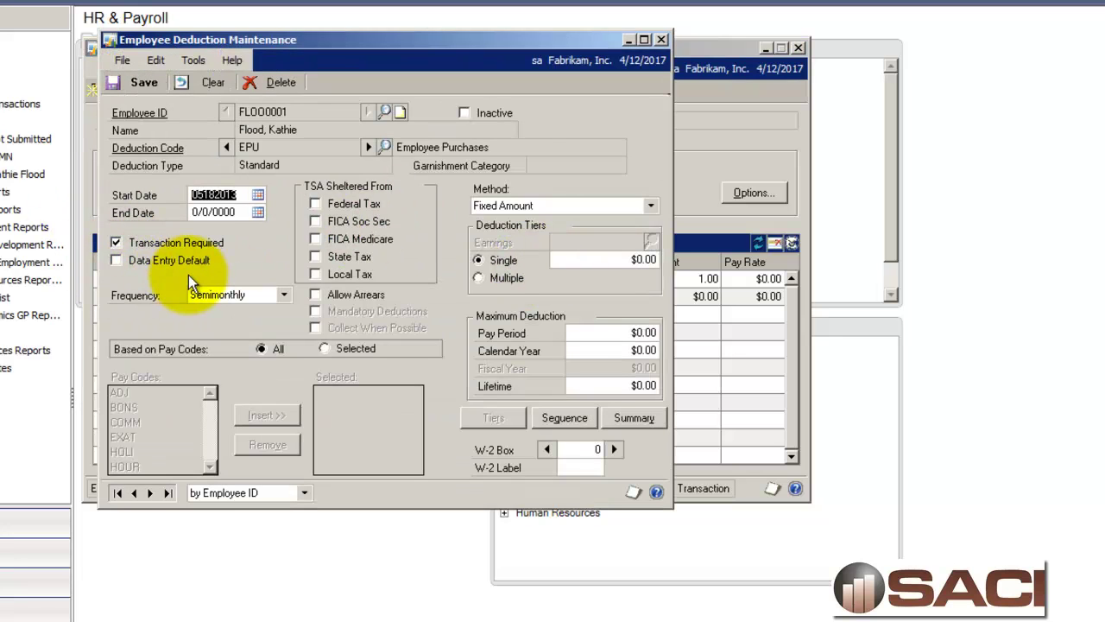
click(660, 39)
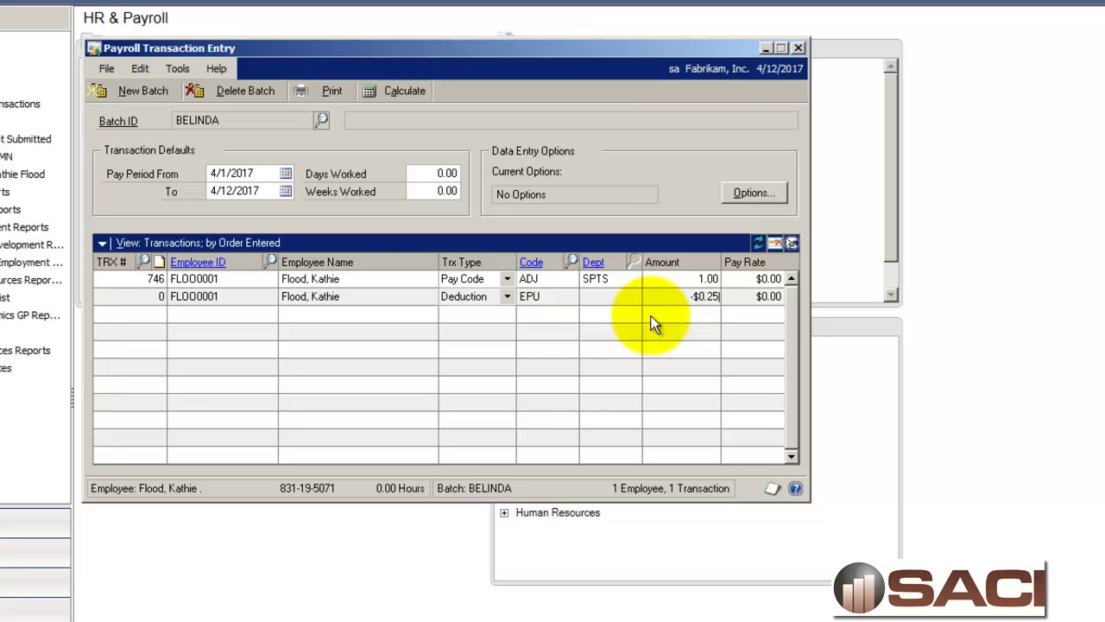
key(Tab)
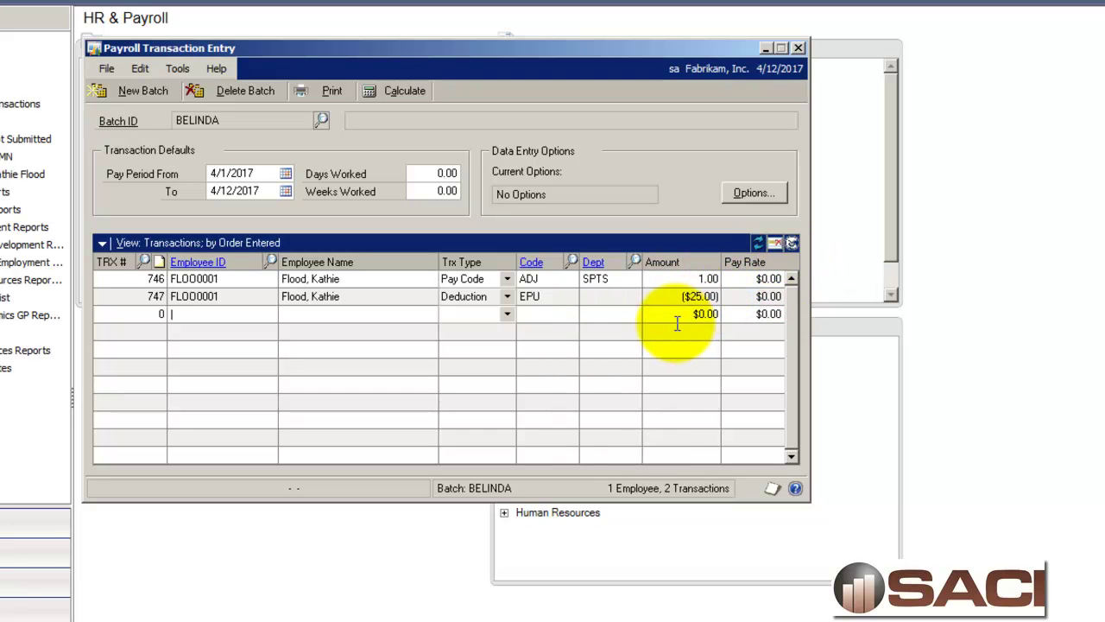
Close transaction entry and open Build Payroll Checks with default ID ONE
click(797, 48)
click(733, 421)
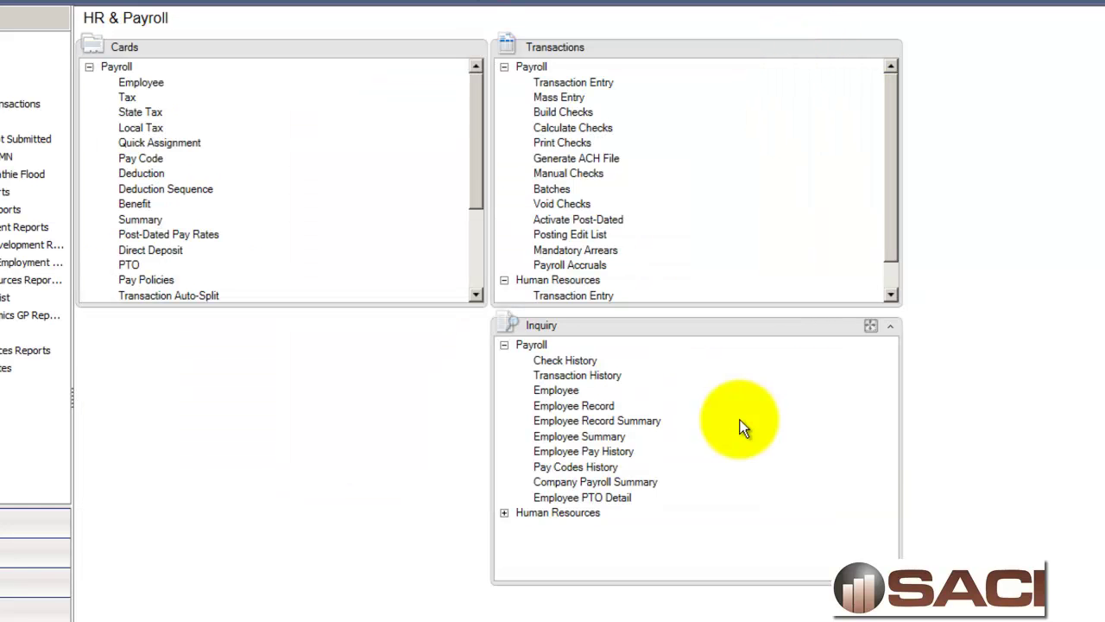
click(575, 113)
click(284, 108)
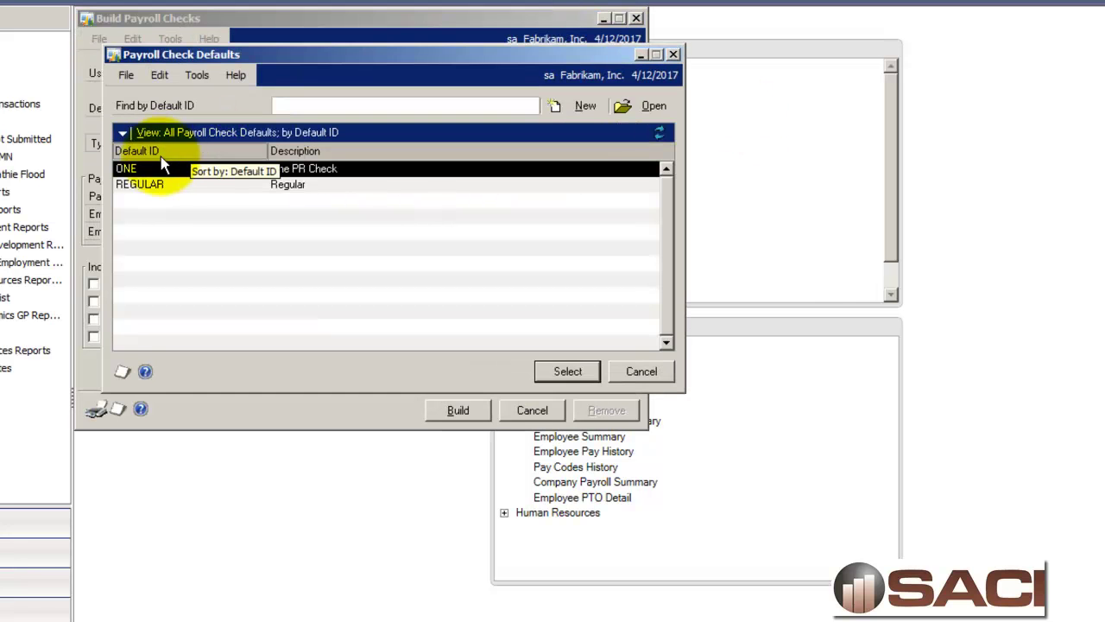
double_click(160, 173)
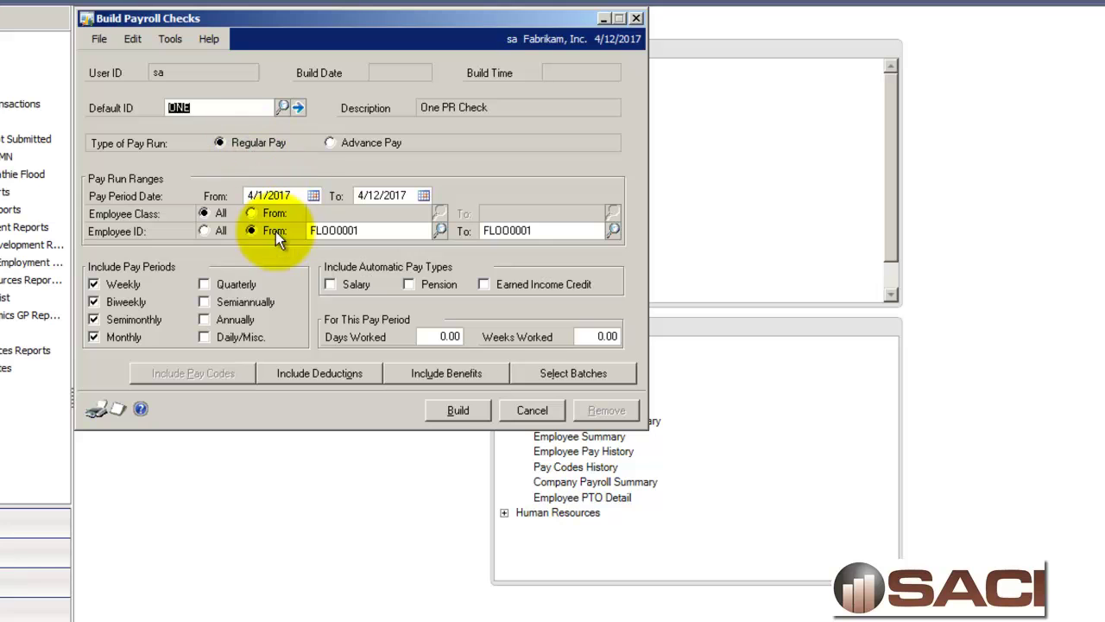
Set the pay run's pay period date range from 4/13/2017 to 4/30/2017
click(286, 194)
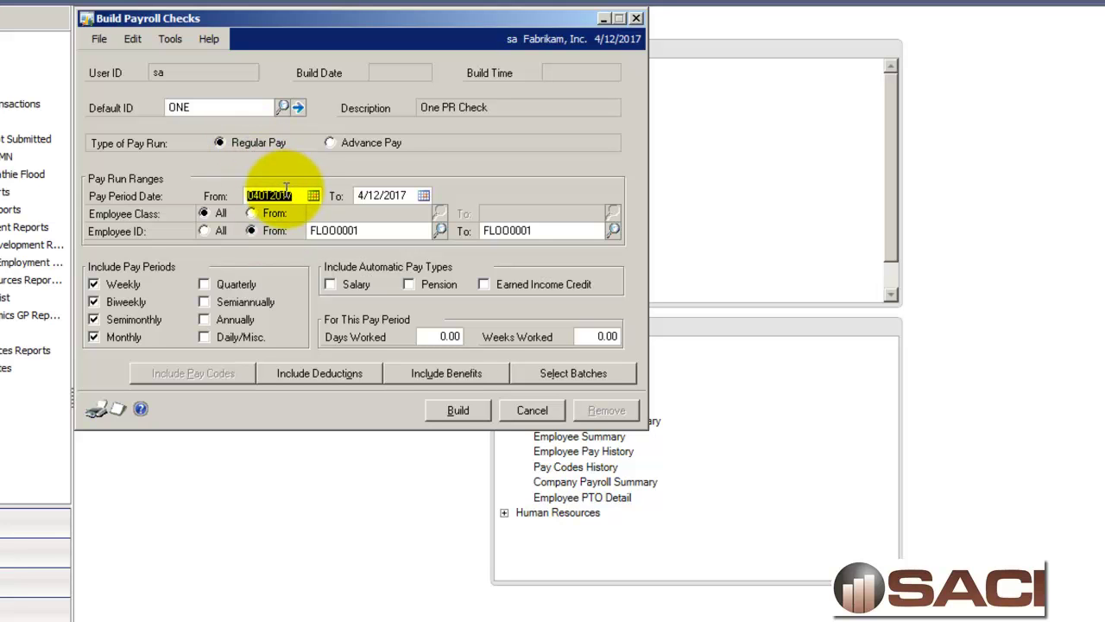
text(04132017)
key(Tab)
text(0)
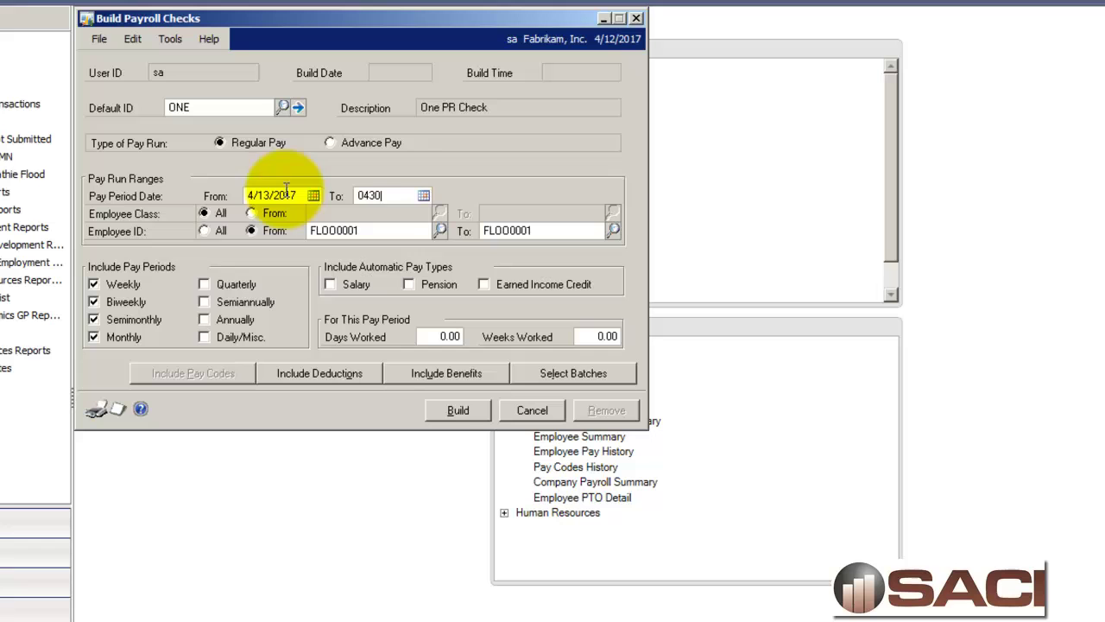
key(Tab)
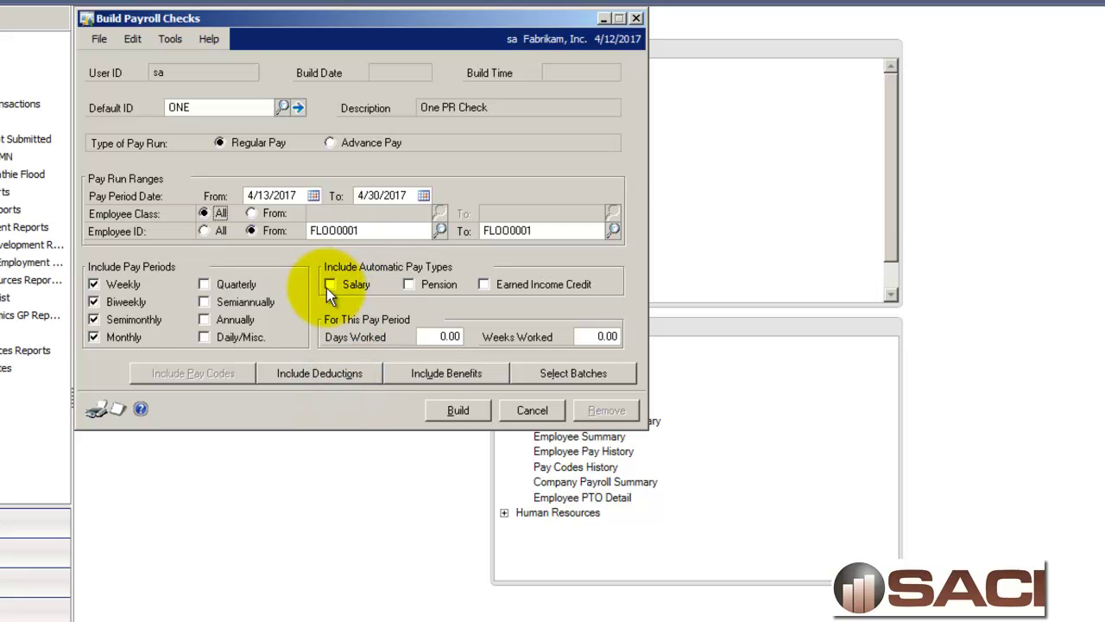
Review which deductions and benefits are included in the pay run
click(316, 371)
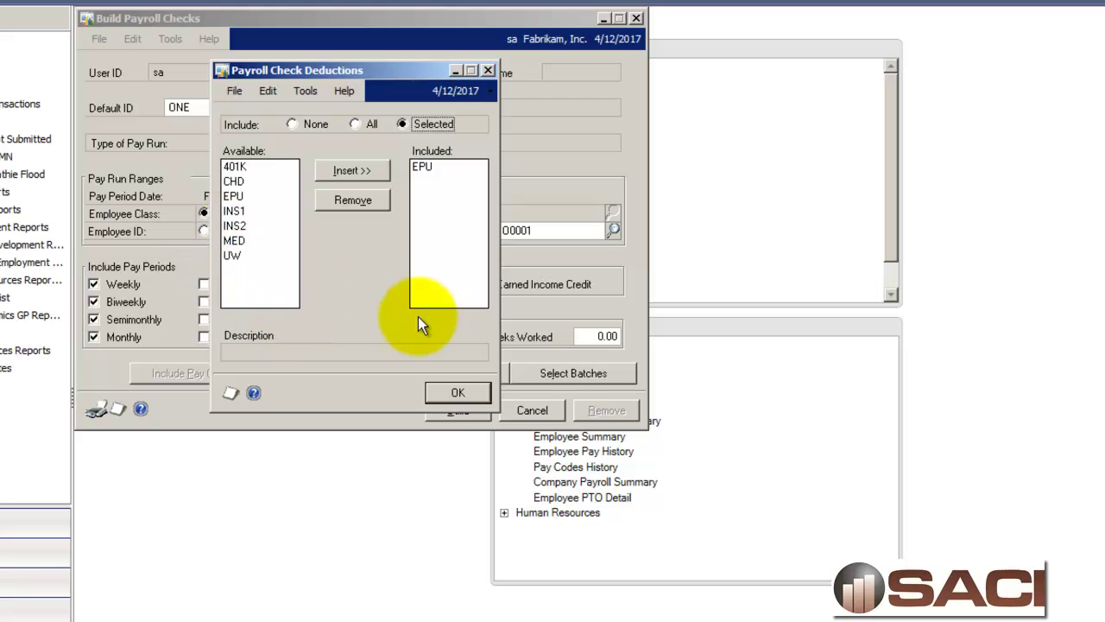
click(454, 385)
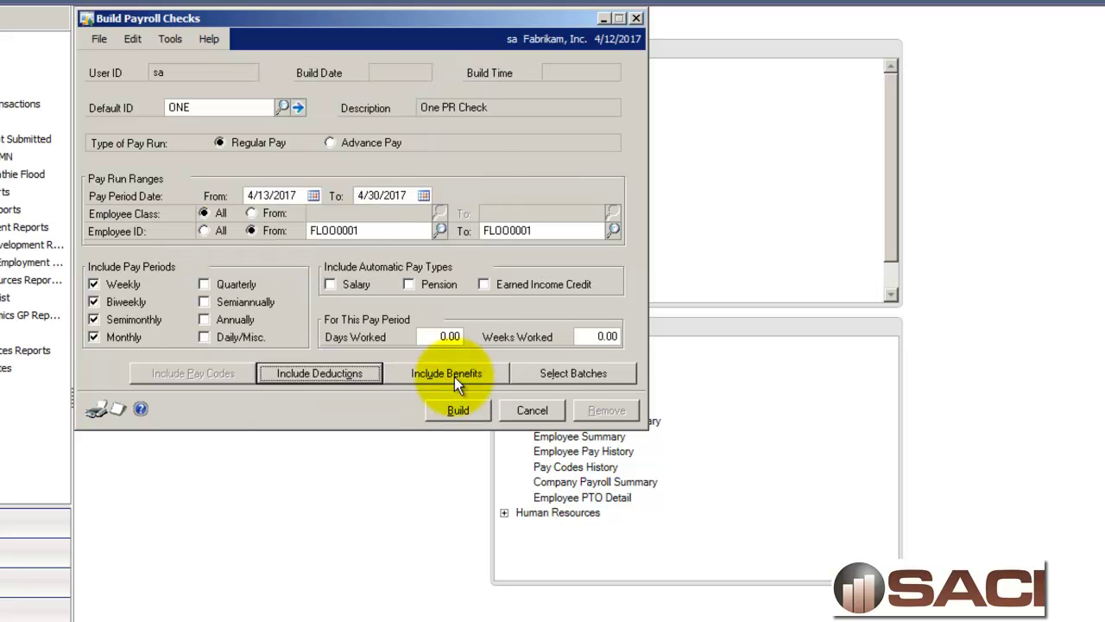
click(454, 376)
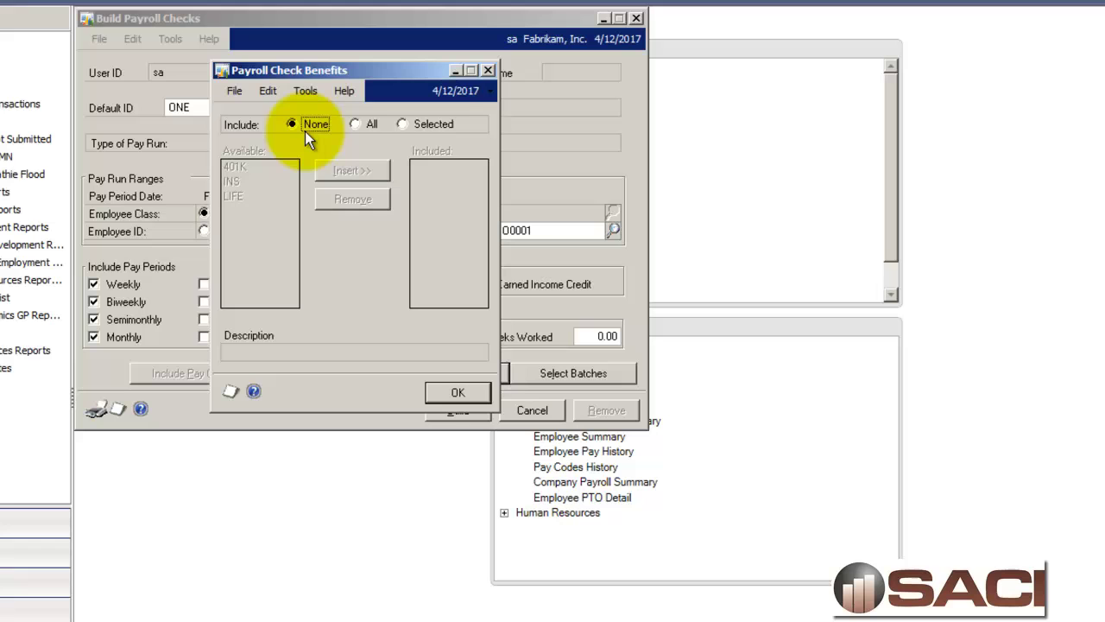
click(472, 396)
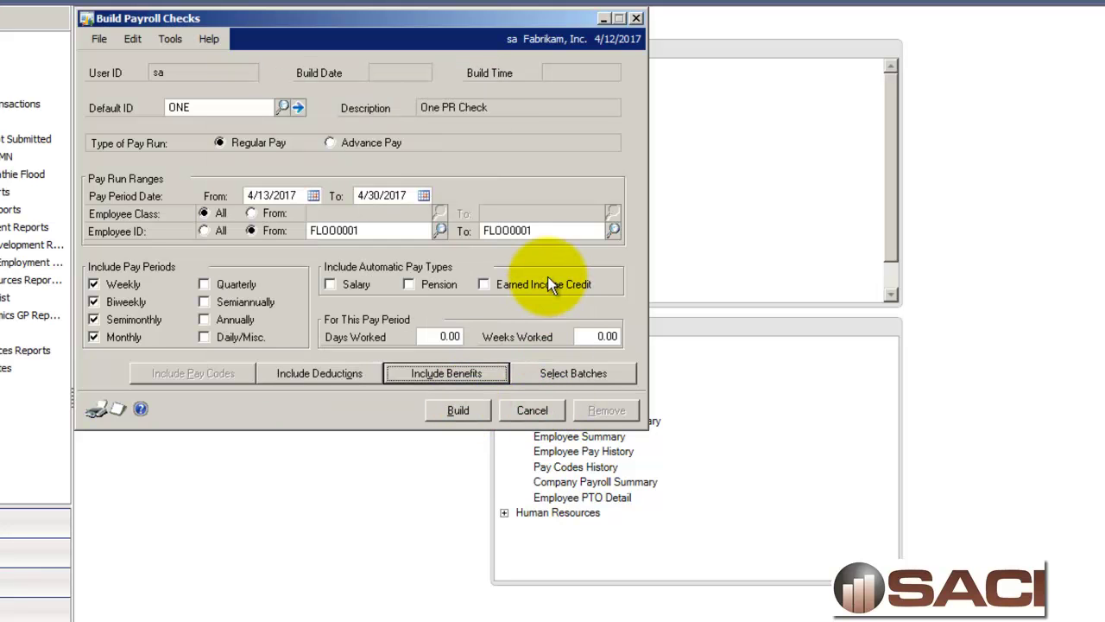
Mark the available Single Use batch for the pay run and build the payroll checks
click(561, 375)
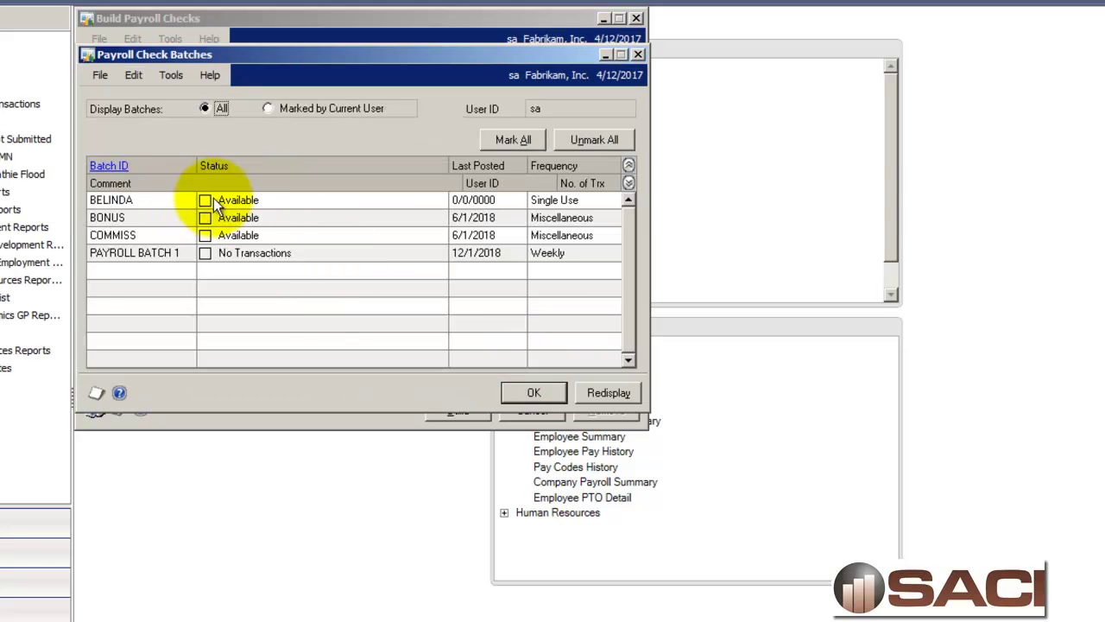
click(205, 201)
click(530, 391)
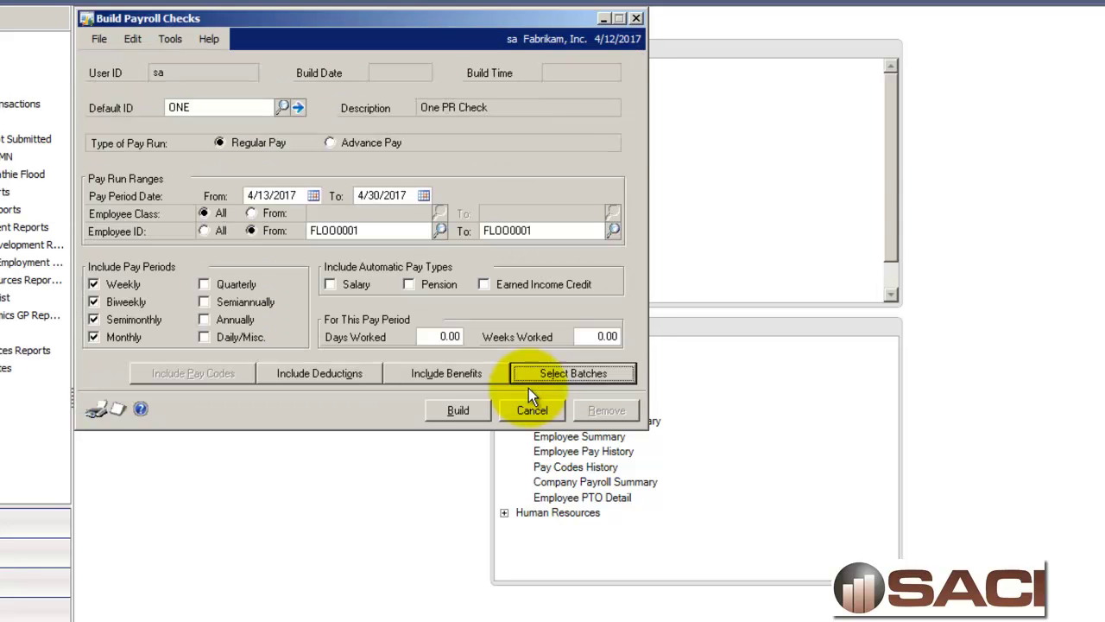
click(463, 410)
click(577, 435)
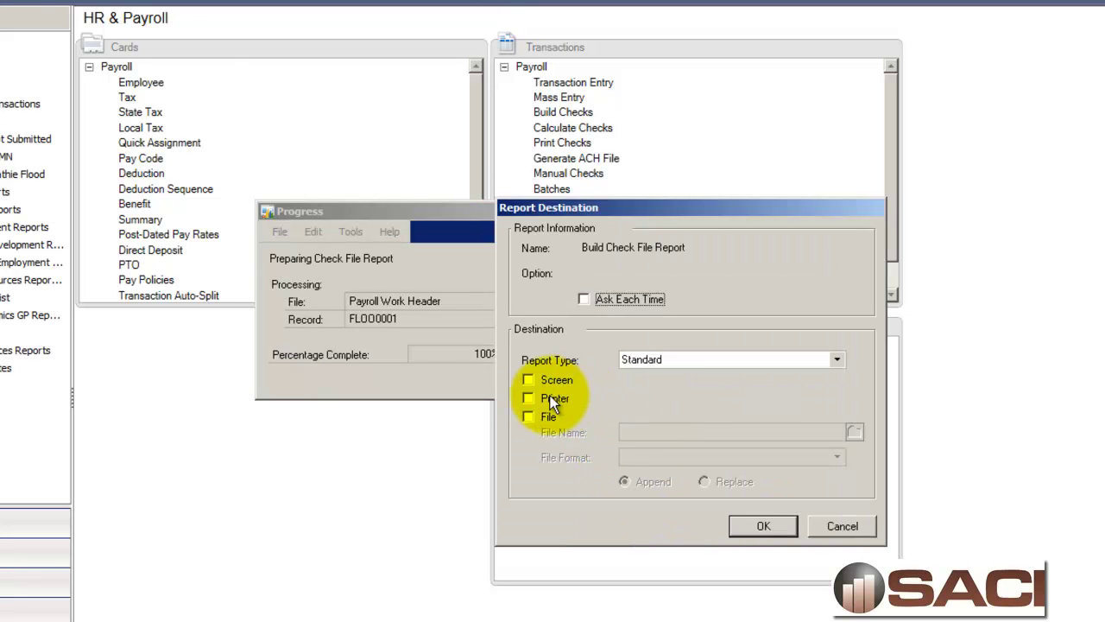
Output the Build Check File Report and the Build Check File Exception report to the screen in Standard format
click(552, 382)
click(757, 529)
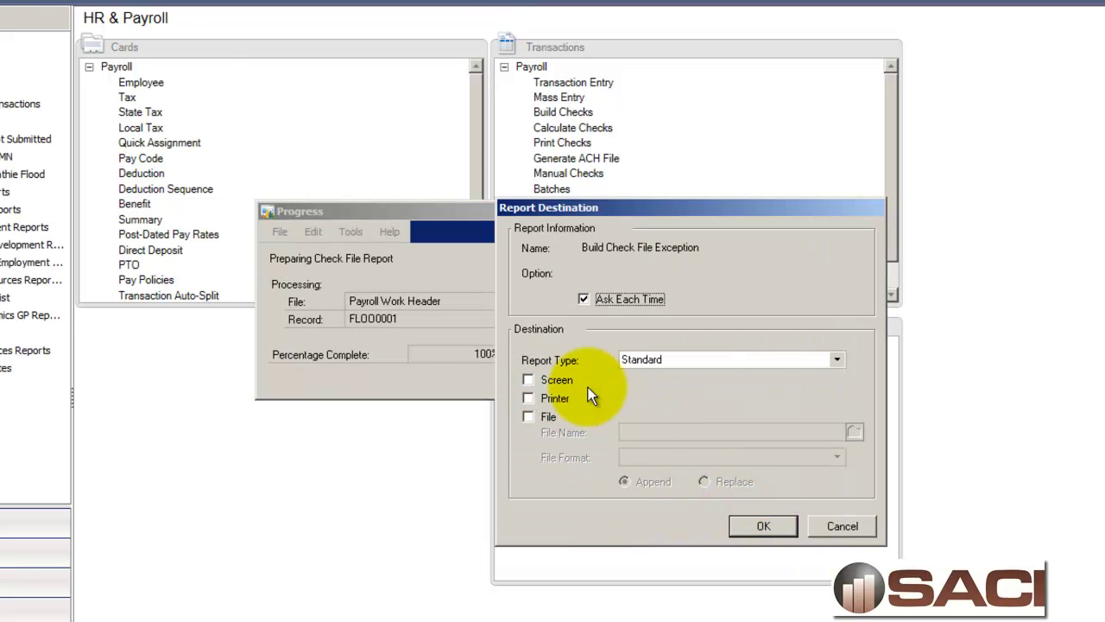
click(553, 382)
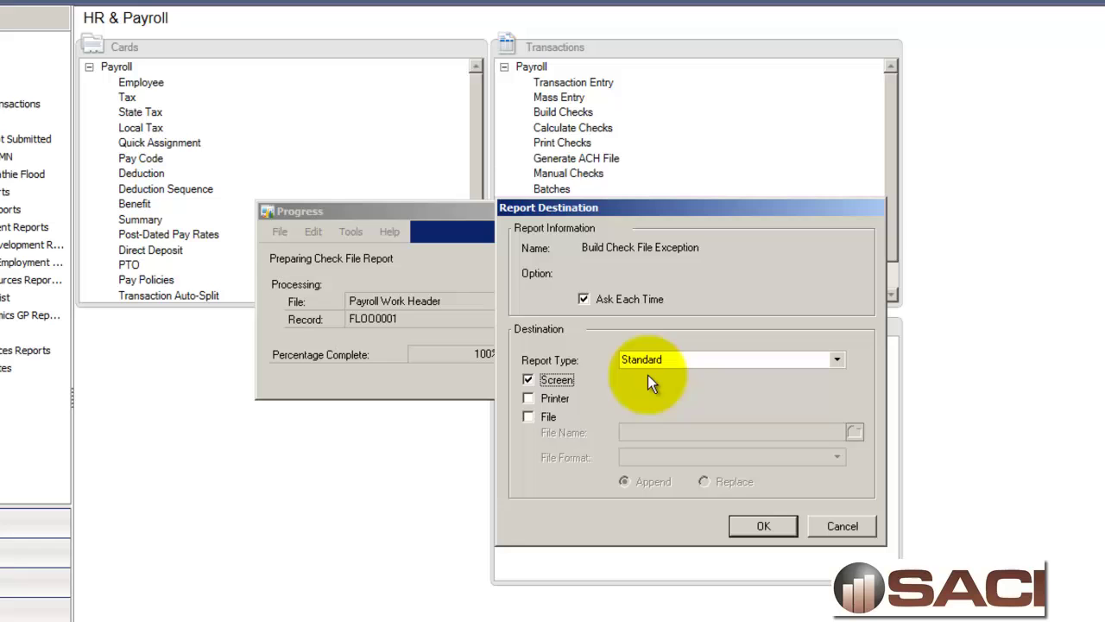
click(774, 523)
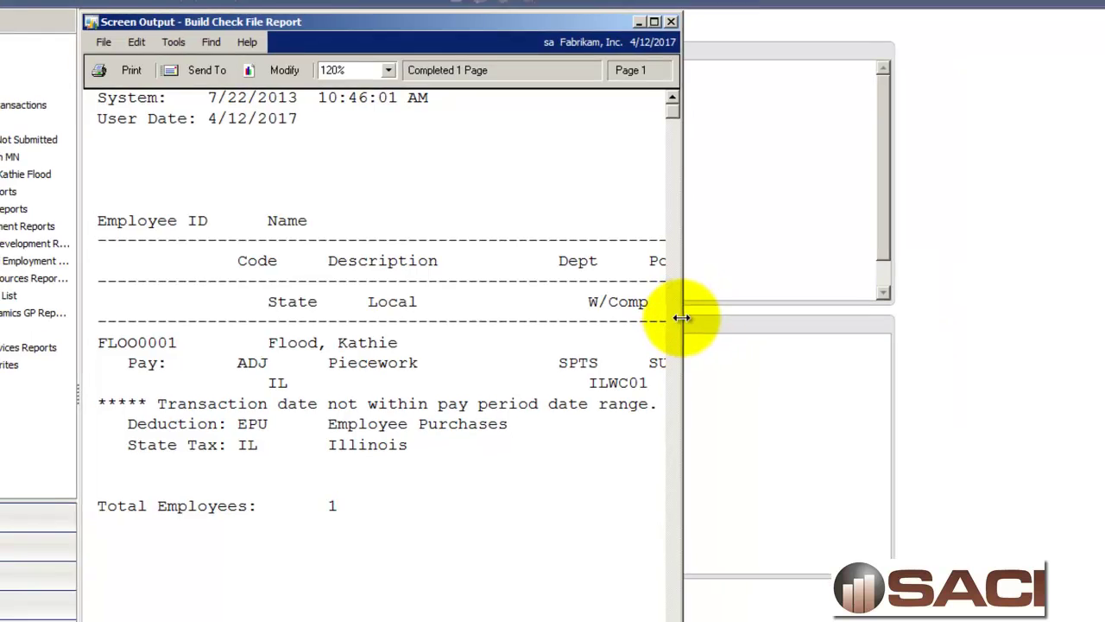
Review the Check File Report and the Check File Exception Report at full width and close both
drag(683, 321, 1104, 324)
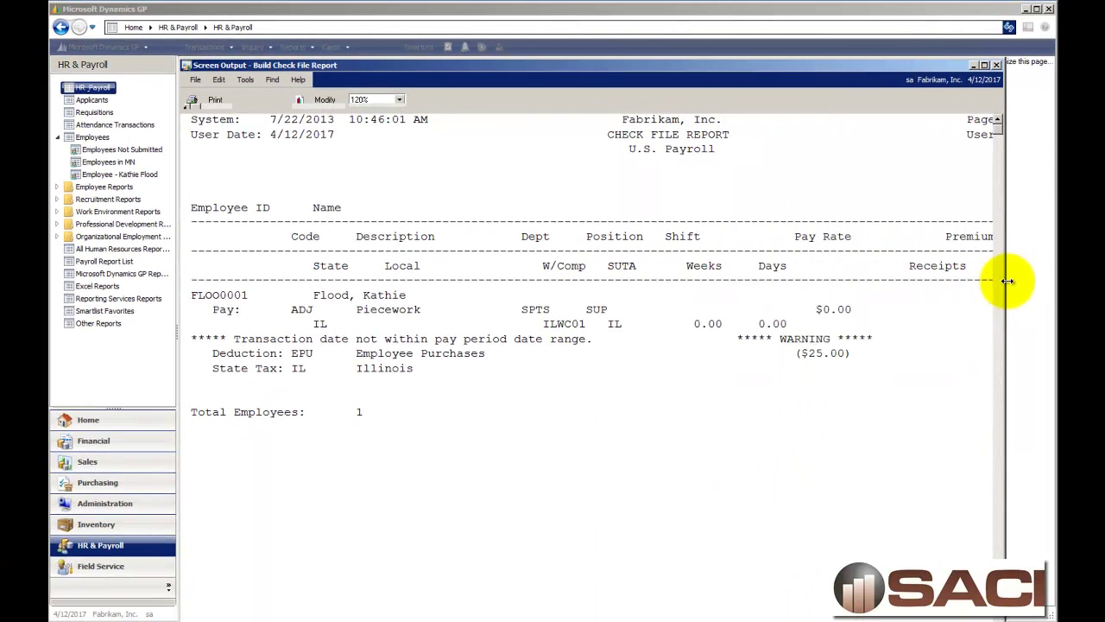
drag(1008, 281, 1060, 281)
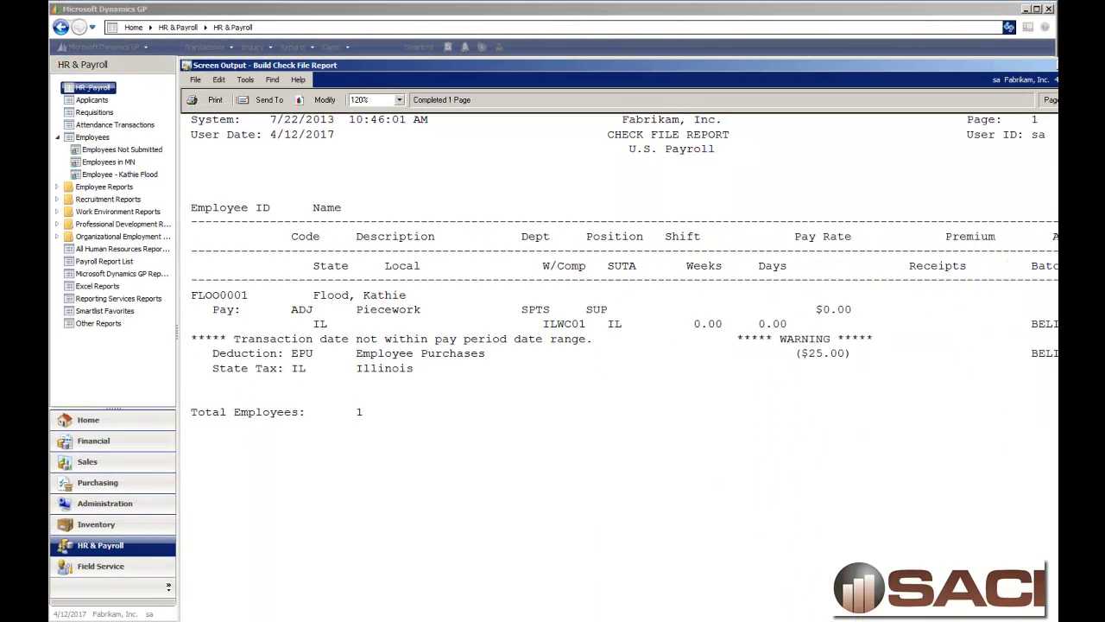
double_click(894, 65)
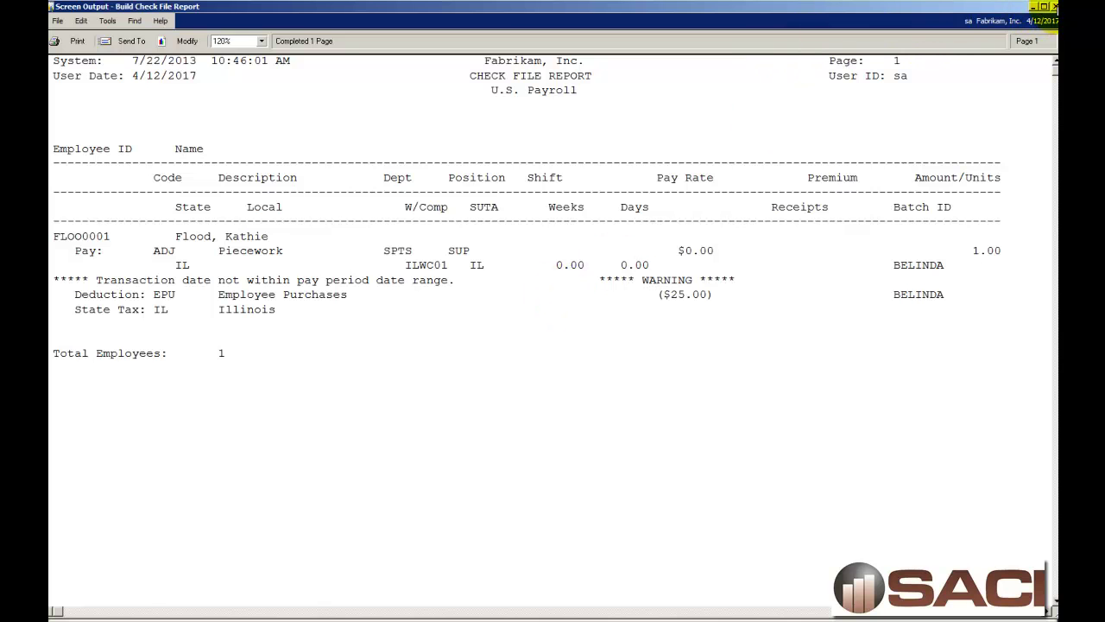
click(1053, 7)
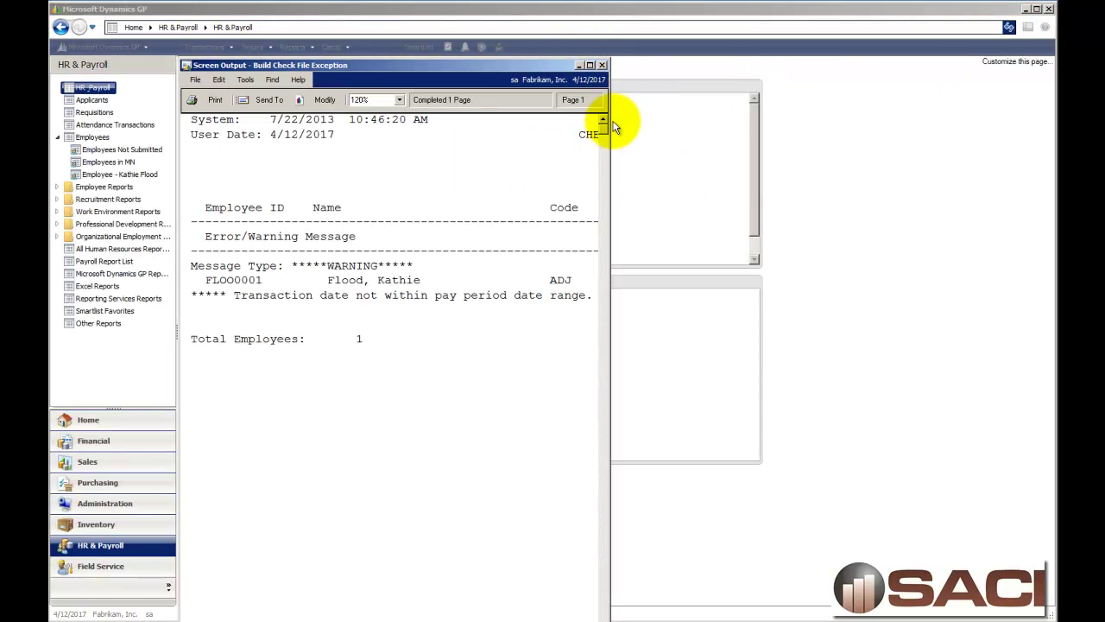
drag(612, 128, 1058, 142)
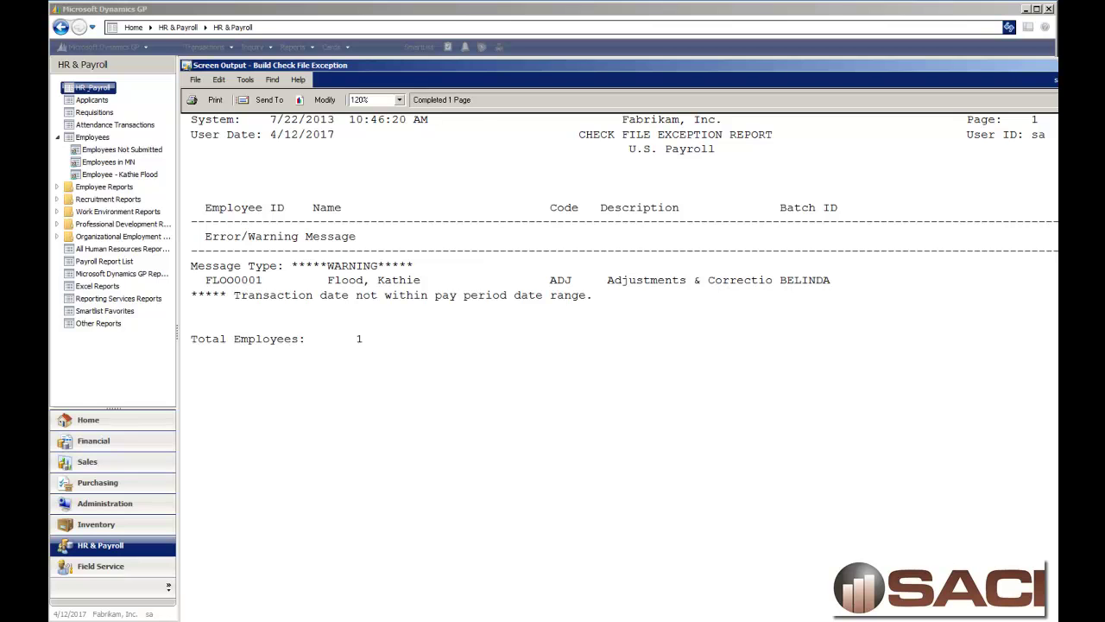
key(alt+F4)
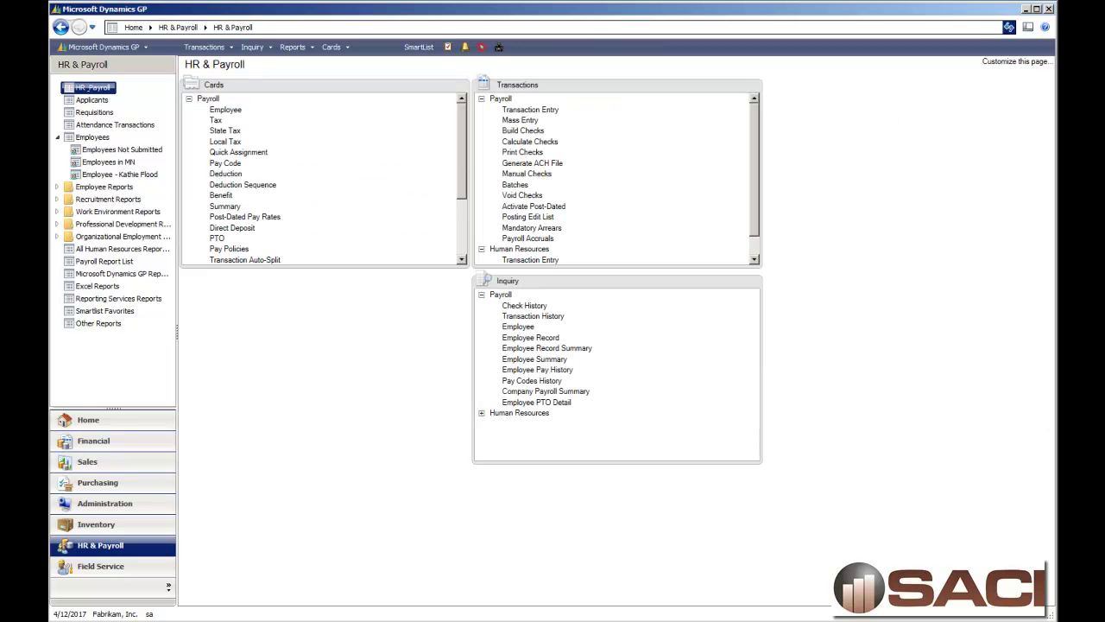
Calculate the payroll checks, outputting the Precheck Report to the screen and skipping the Check Posting Register-PPR
click(530, 140)
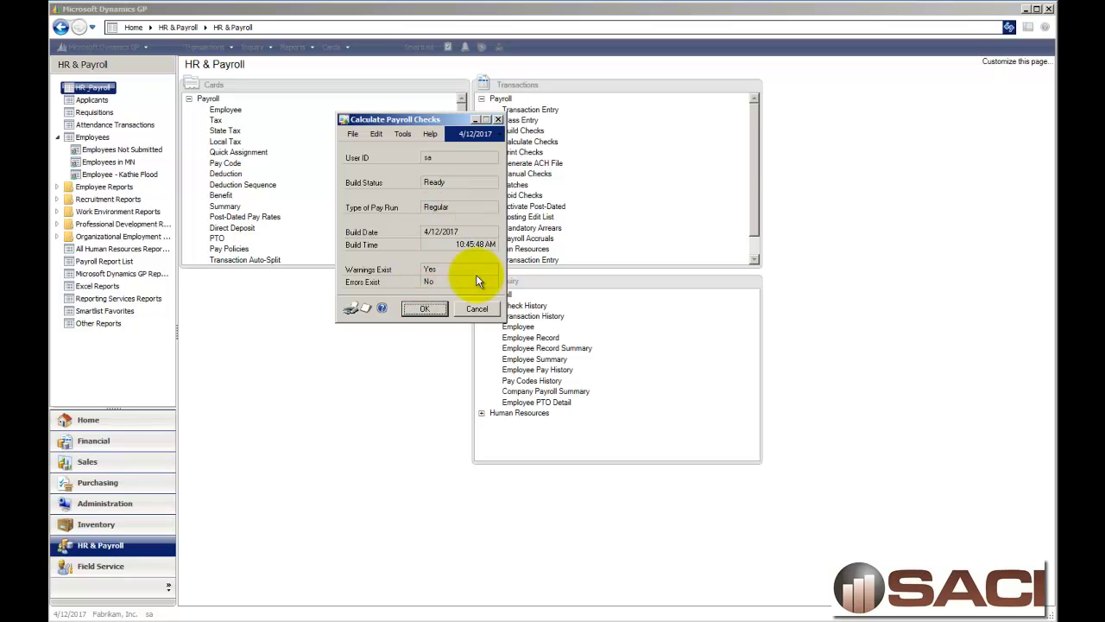
click(424, 309)
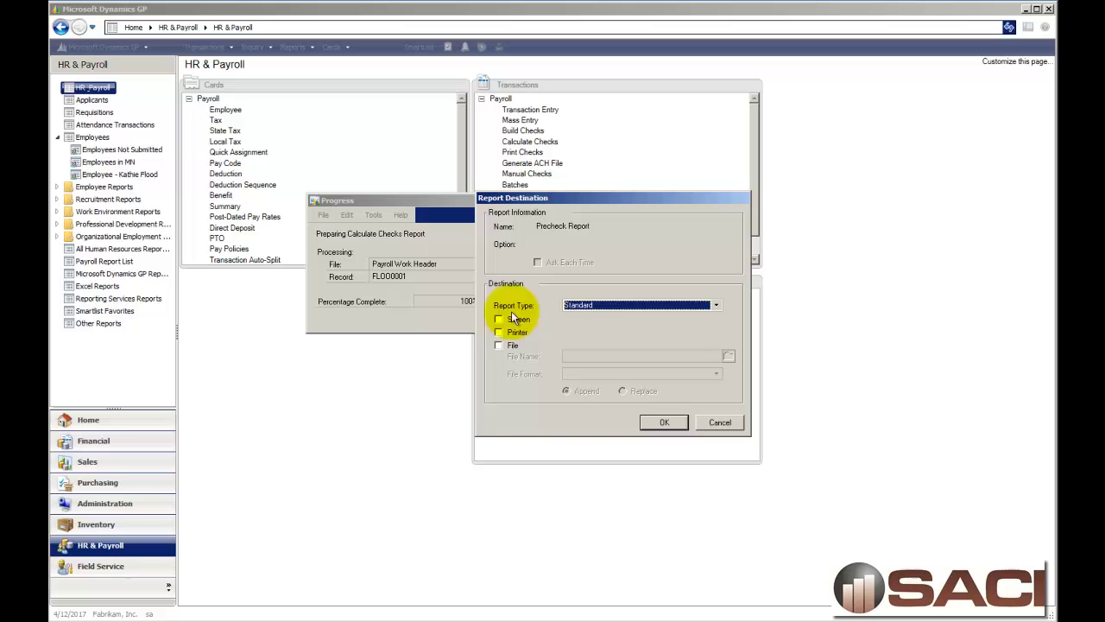
click(499, 318)
click(650, 427)
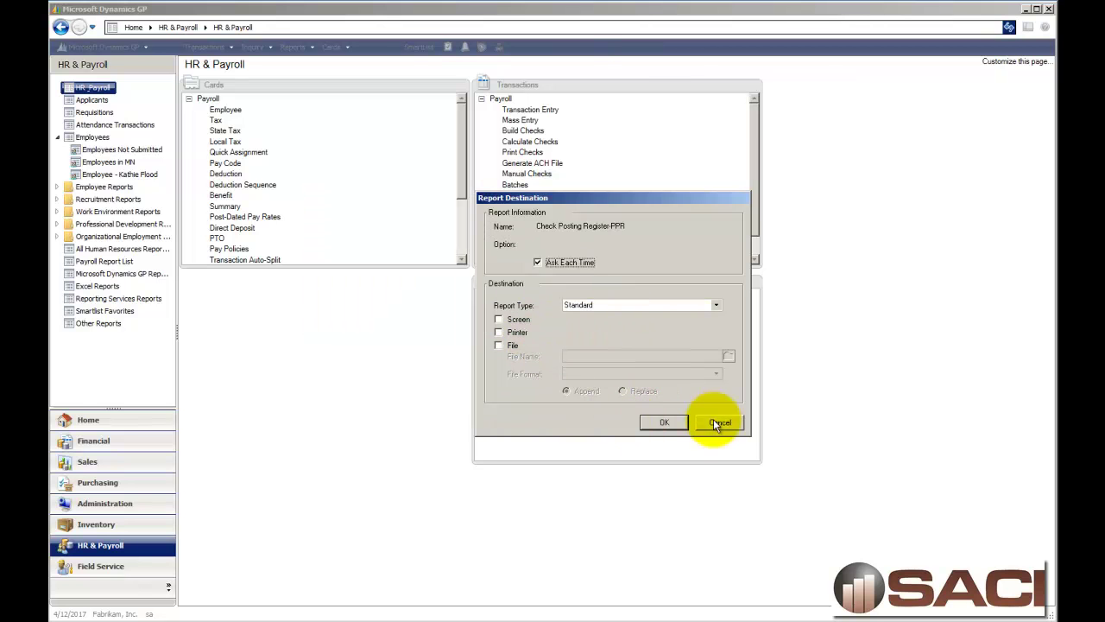
click(718, 422)
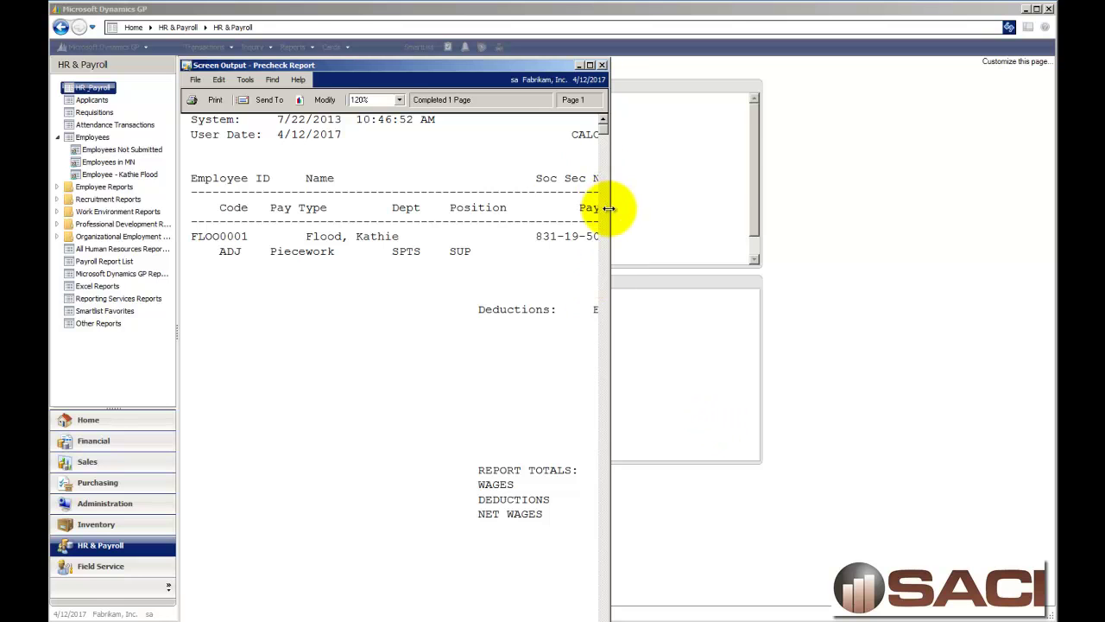
Review the Calculate Checks Report's deductions and net wages at full width and close it
drag(609, 208, 1057, 186)
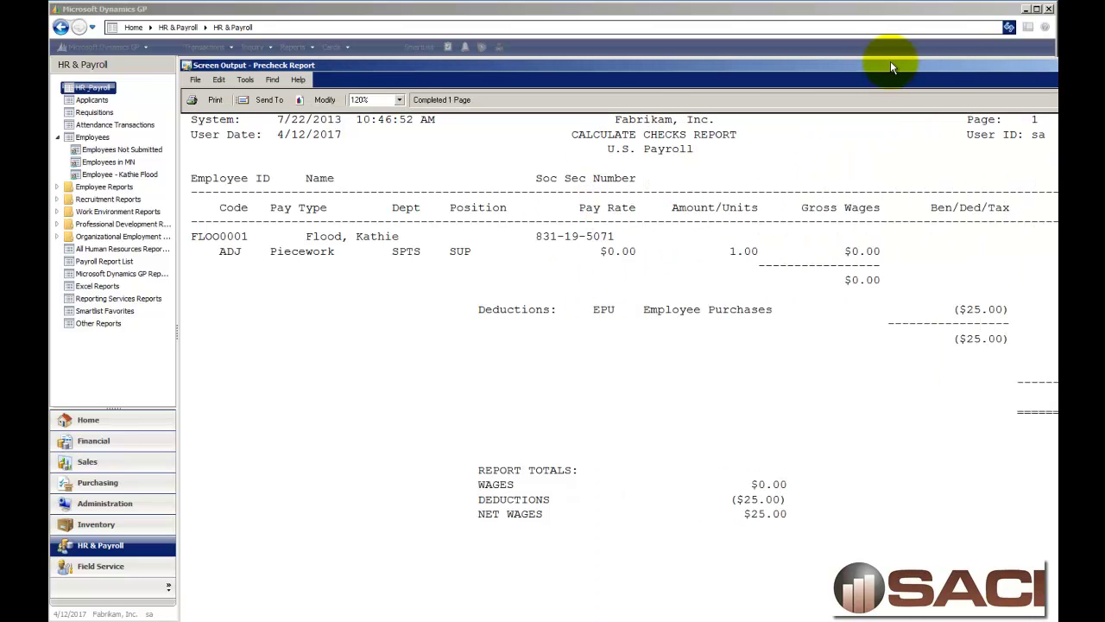
drag(880, 63, 756, 17)
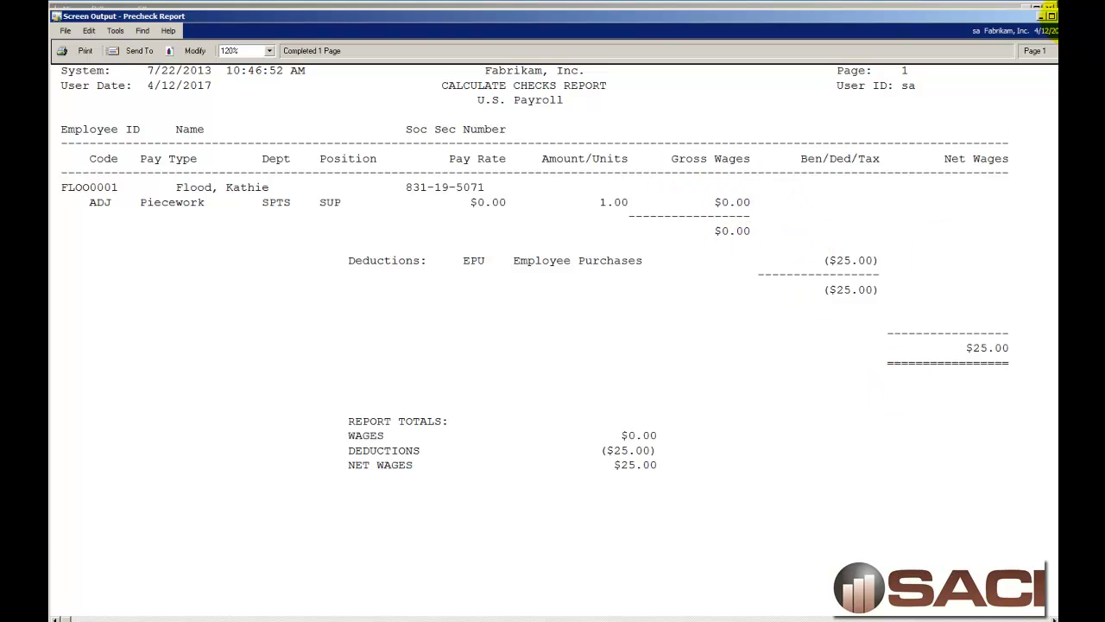
click(1050, 15)
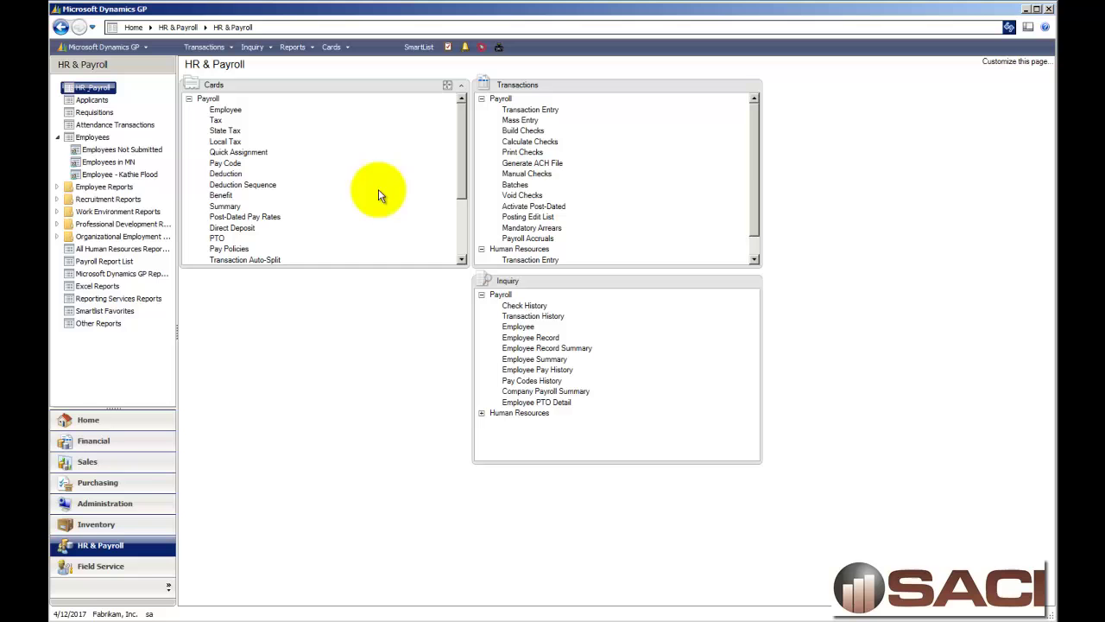
Open Print Payroll Checks and process Calculate Employee Deposits for the PAYROLL checkbook
click(522, 152)
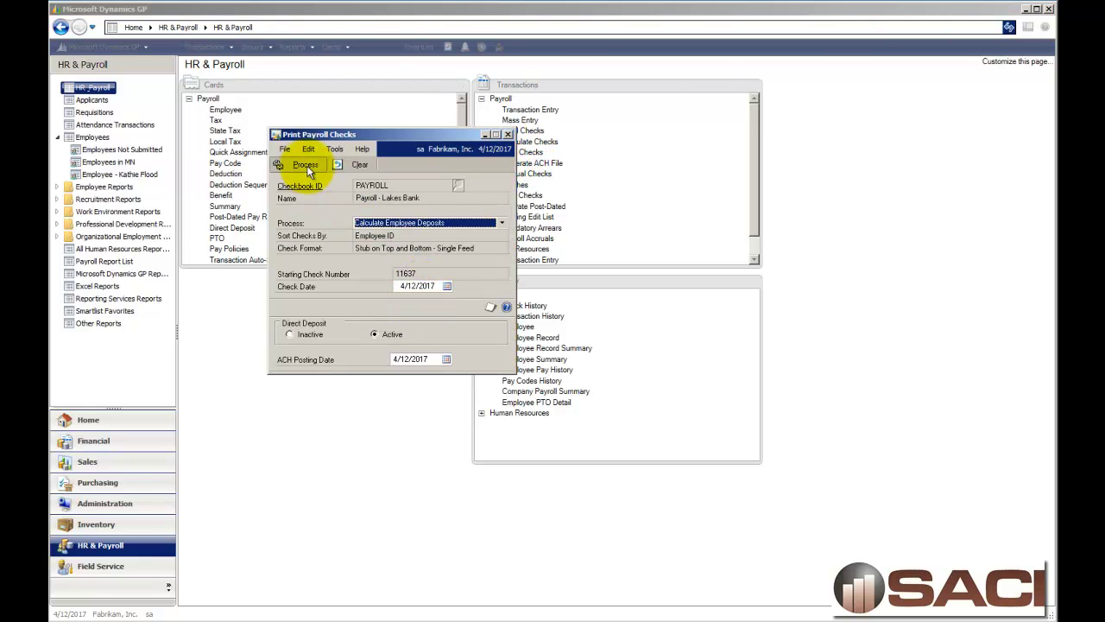
click(300, 164)
click(608, 358)
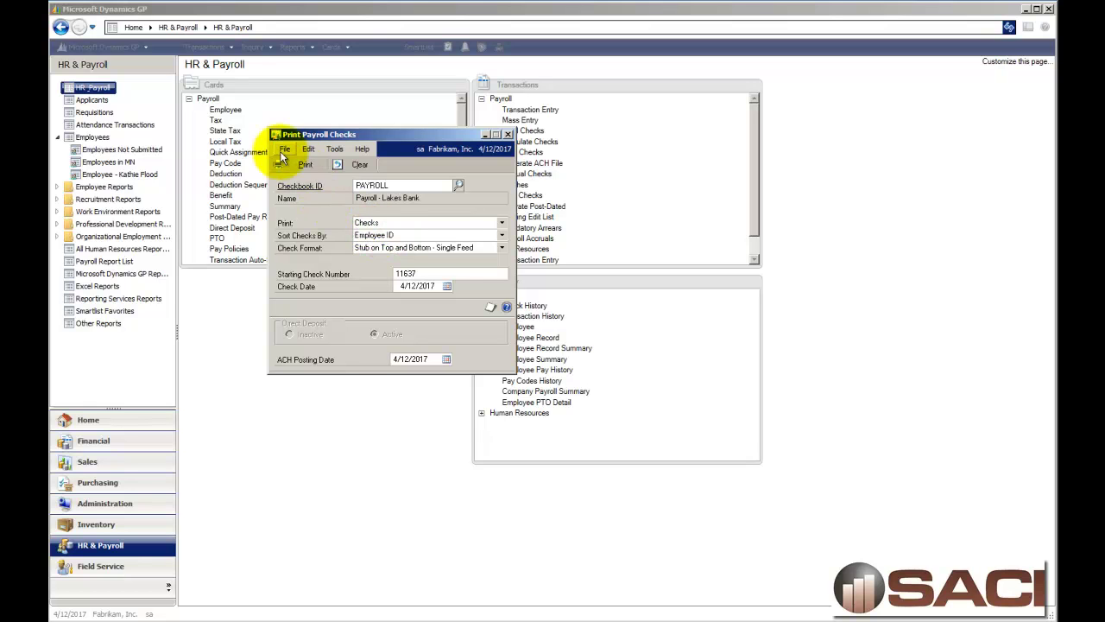
Print the employee checks to the screen, review the resulting check at full width and close it
click(304, 165)
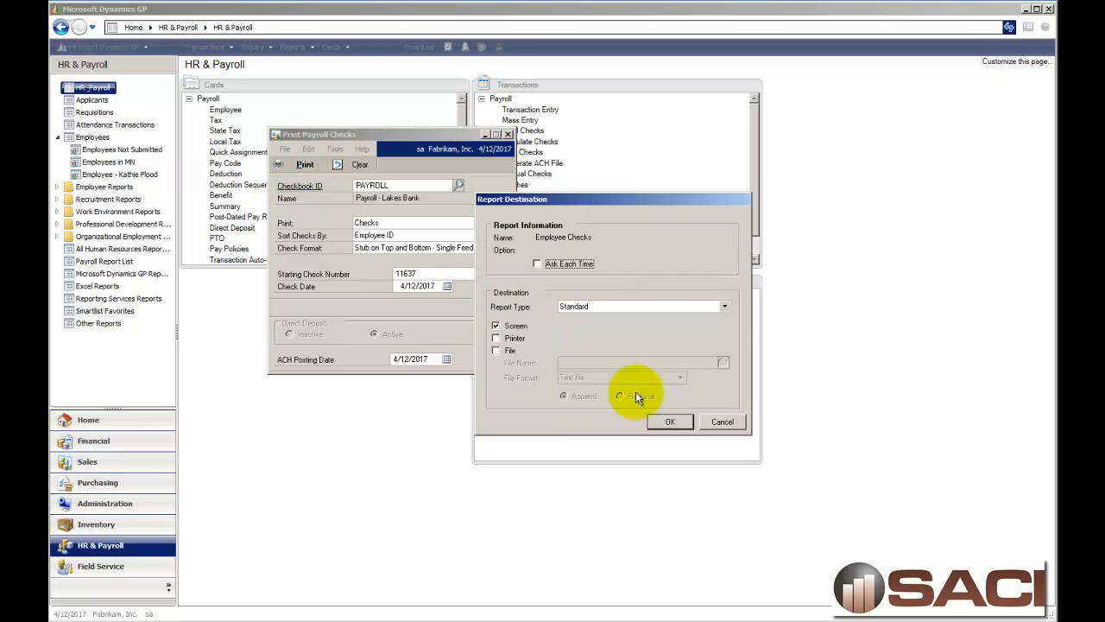
click(662, 421)
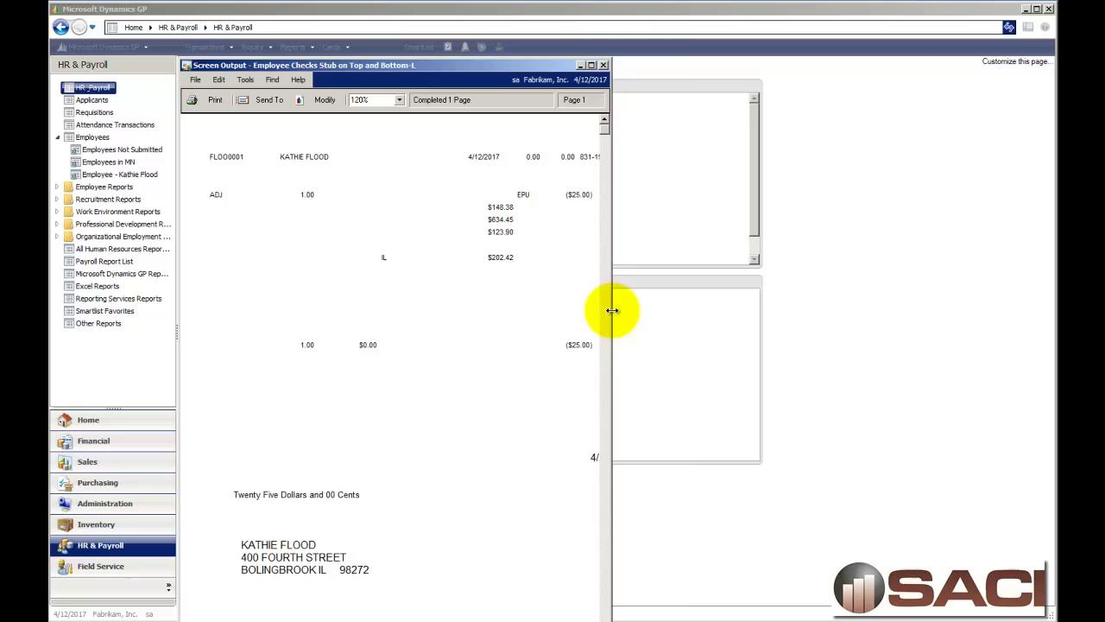
drag(612, 310, 1032, 291)
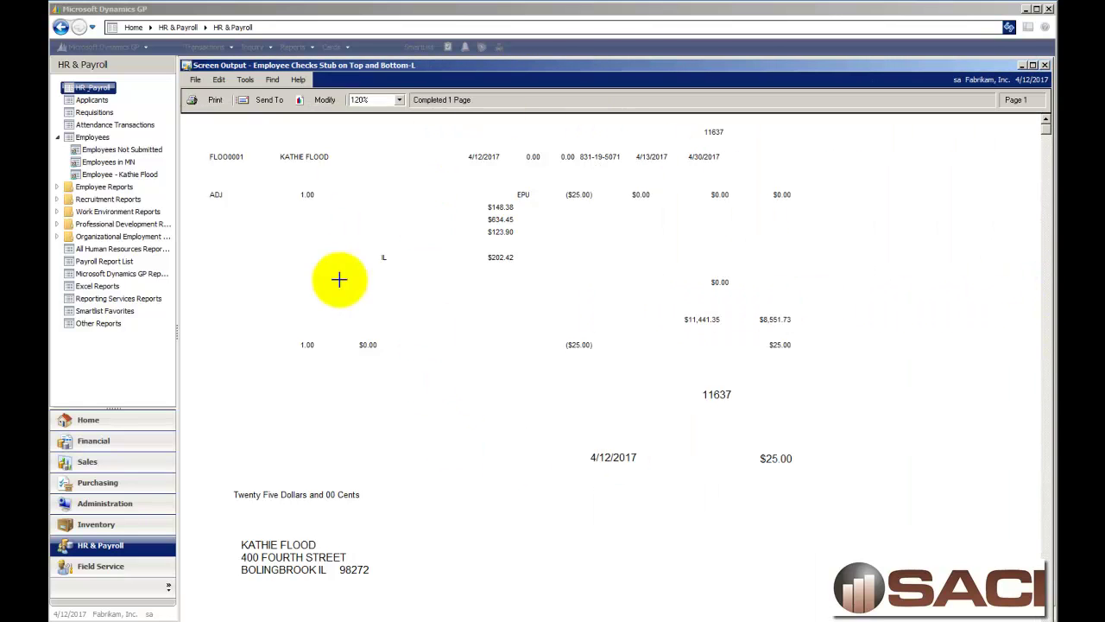
click(1045, 66)
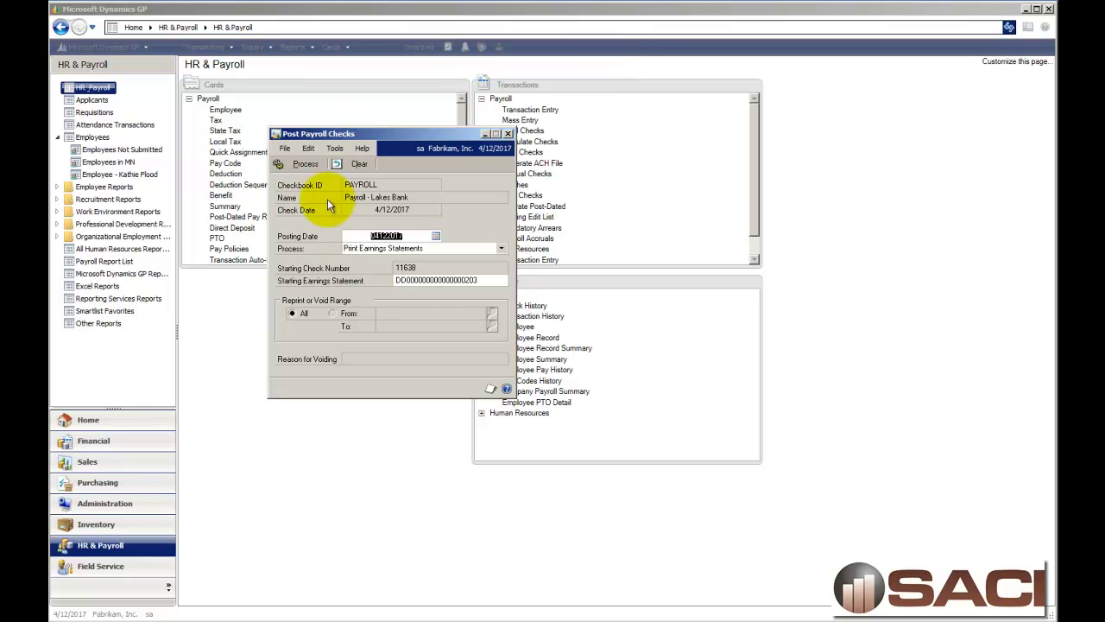
Process the earnings statements and post the payroll checks, outputting the Direct Deposit Check Register to the screen
click(302, 164)
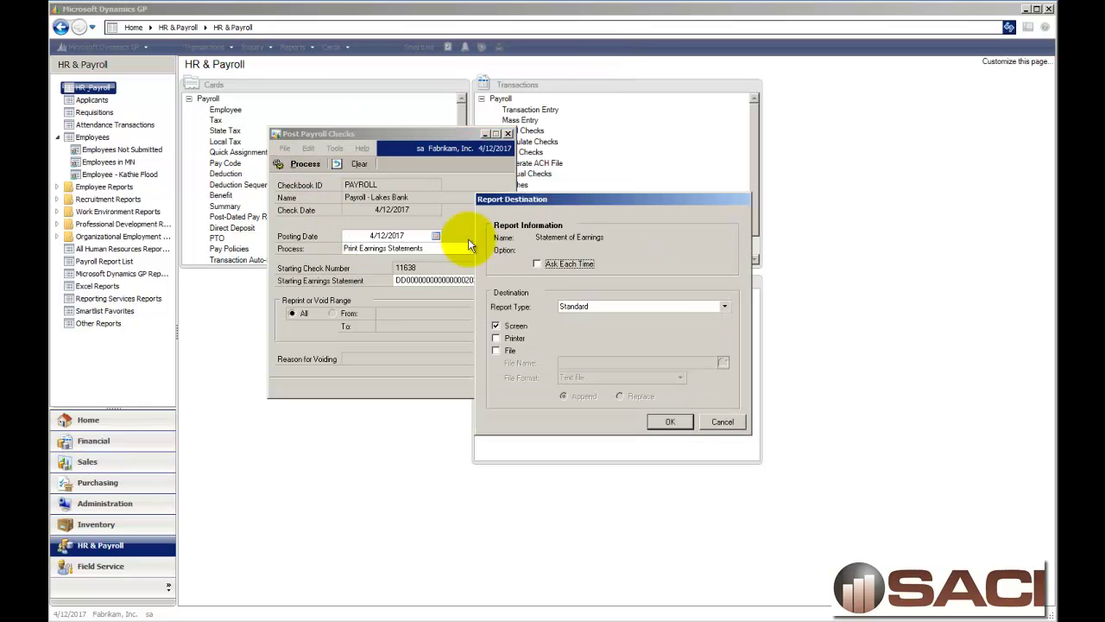
click(670, 421)
click(614, 352)
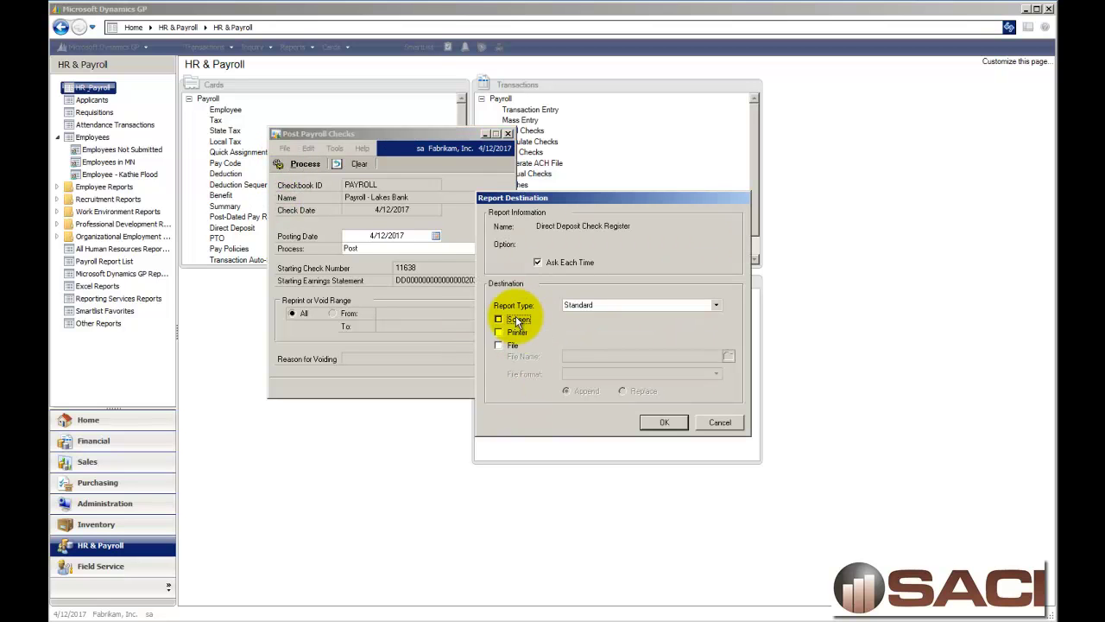
click(644, 419)
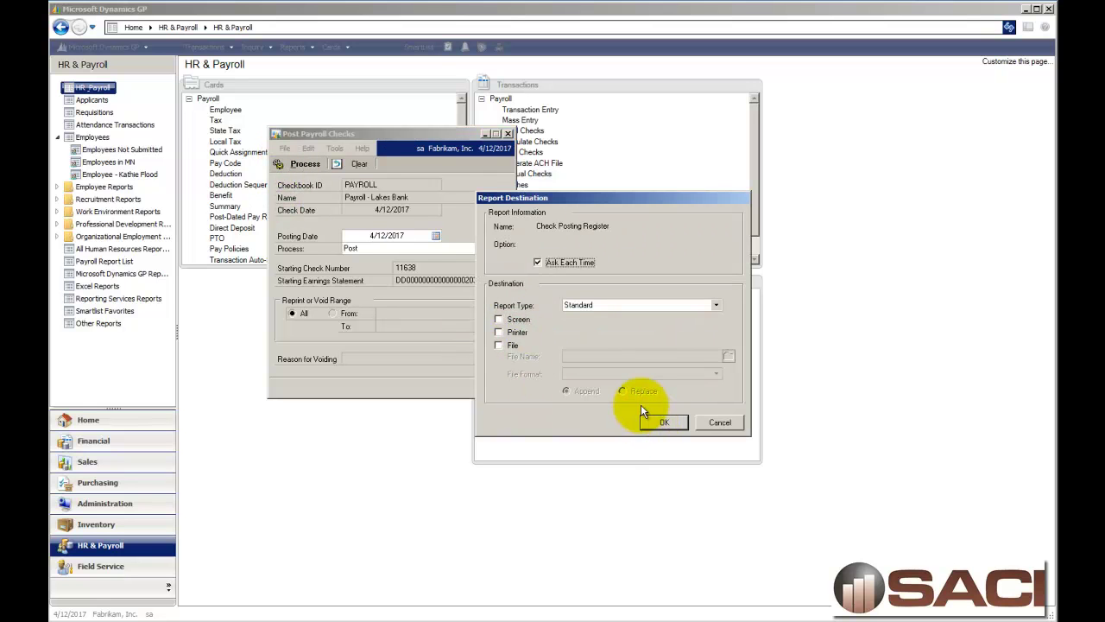
Skip the remaining posting reports, including the Check Posting Register, Position Register and Local Tax Register
click(720, 423)
click(720, 423)
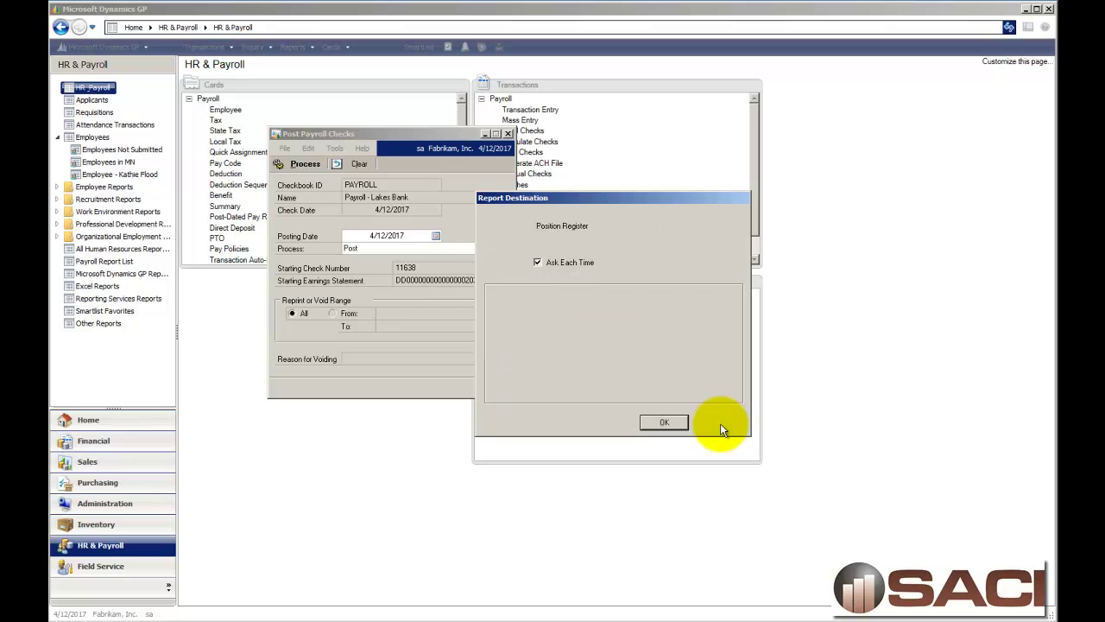
click(720, 423)
click(720, 423)
click(720, 423)
click(720, 423)
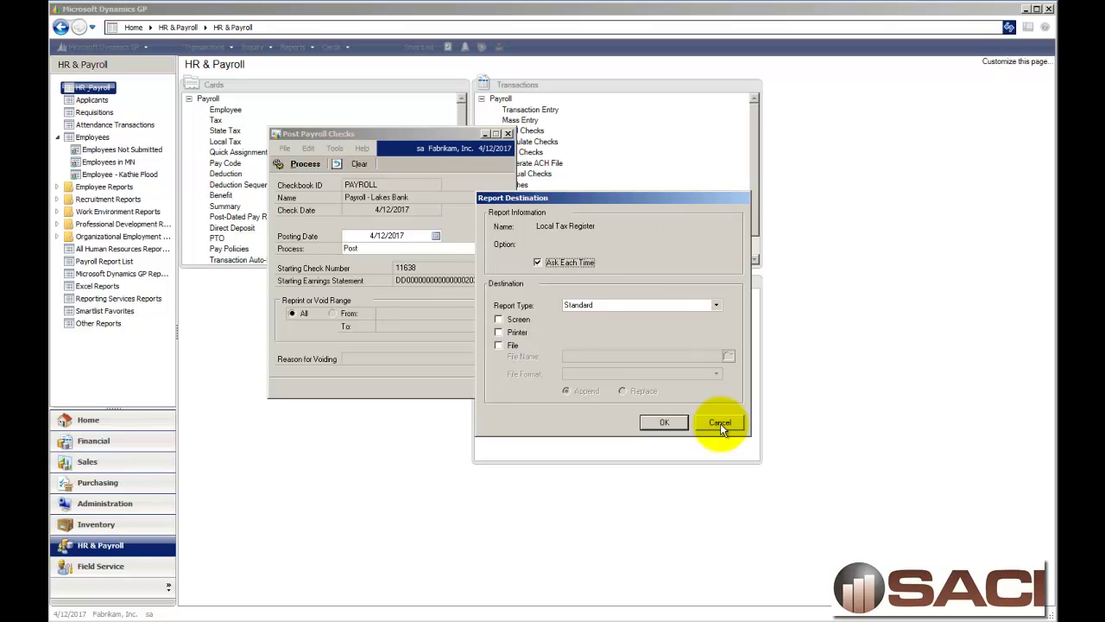
click(720, 423)
click(721, 423)
click(720, 423)
click(720, 423)
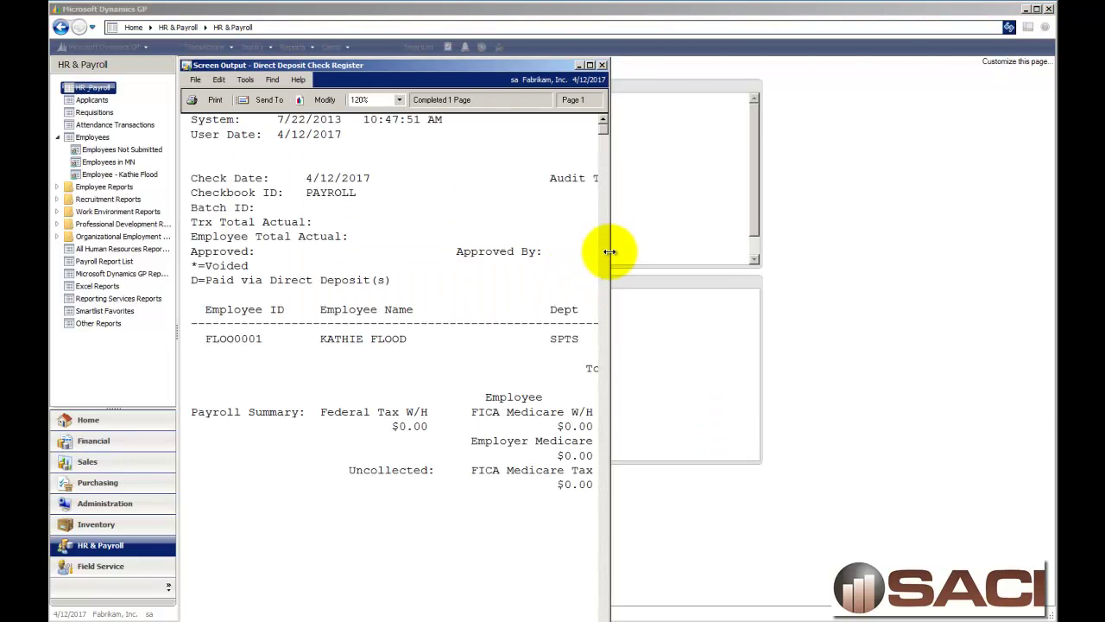
Review the Direct Deposit Check Register's deductions, net pay and tax liability at full width
drag(609, 250, 1059, 249)
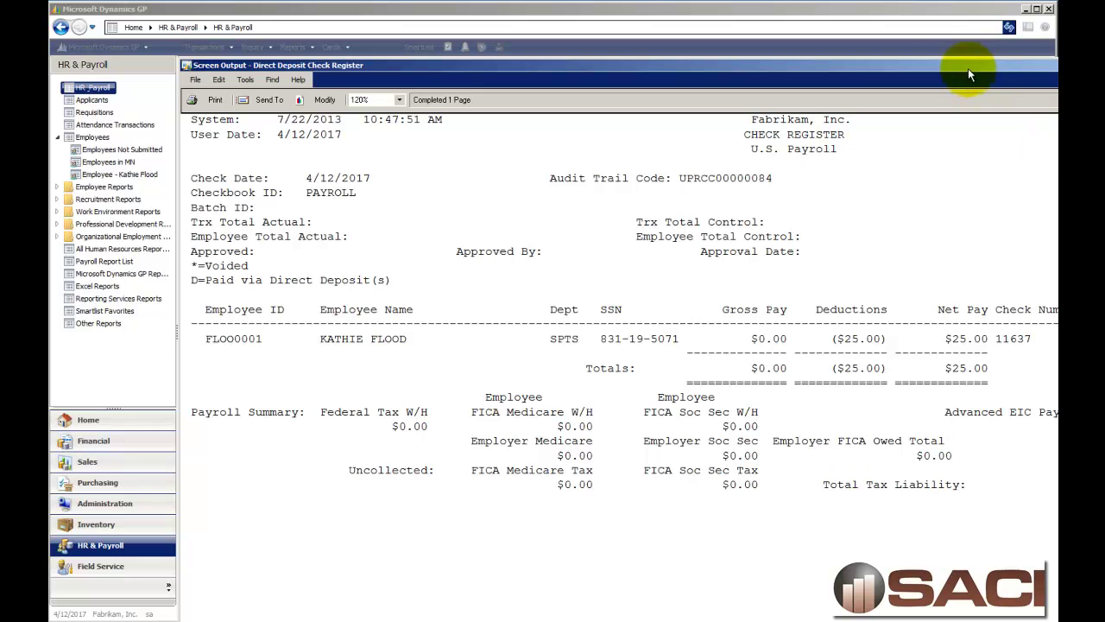
drag(968, 68, 839, 26)
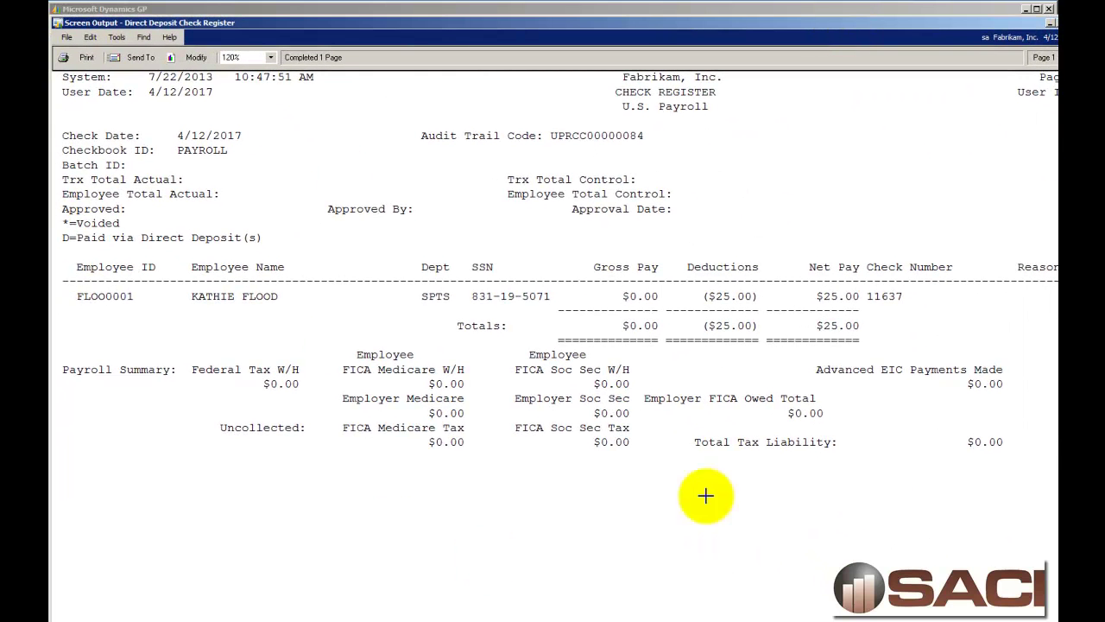